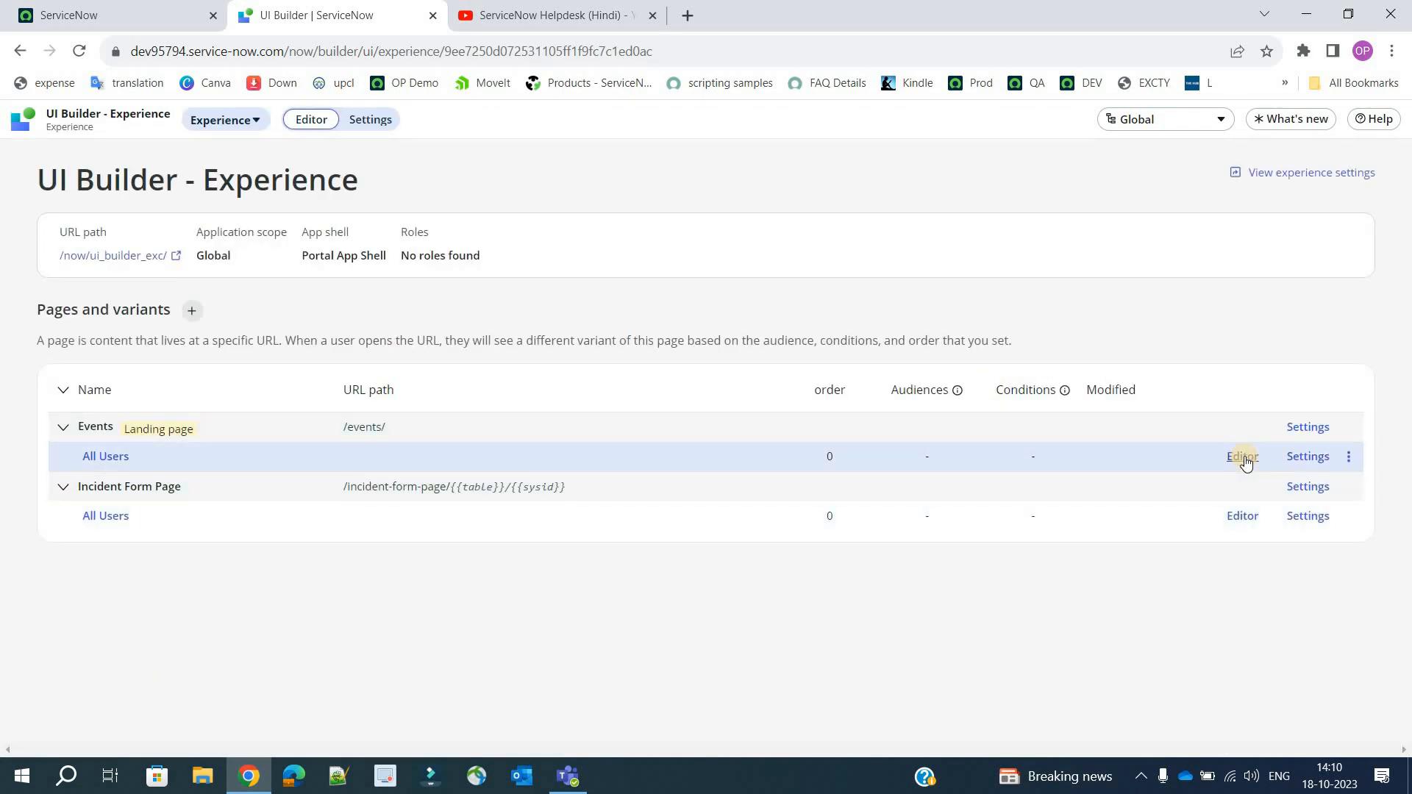
- Open the editor for the Events page's All Users variant and inspect the three report components in the Report Row
click(1244, 459)
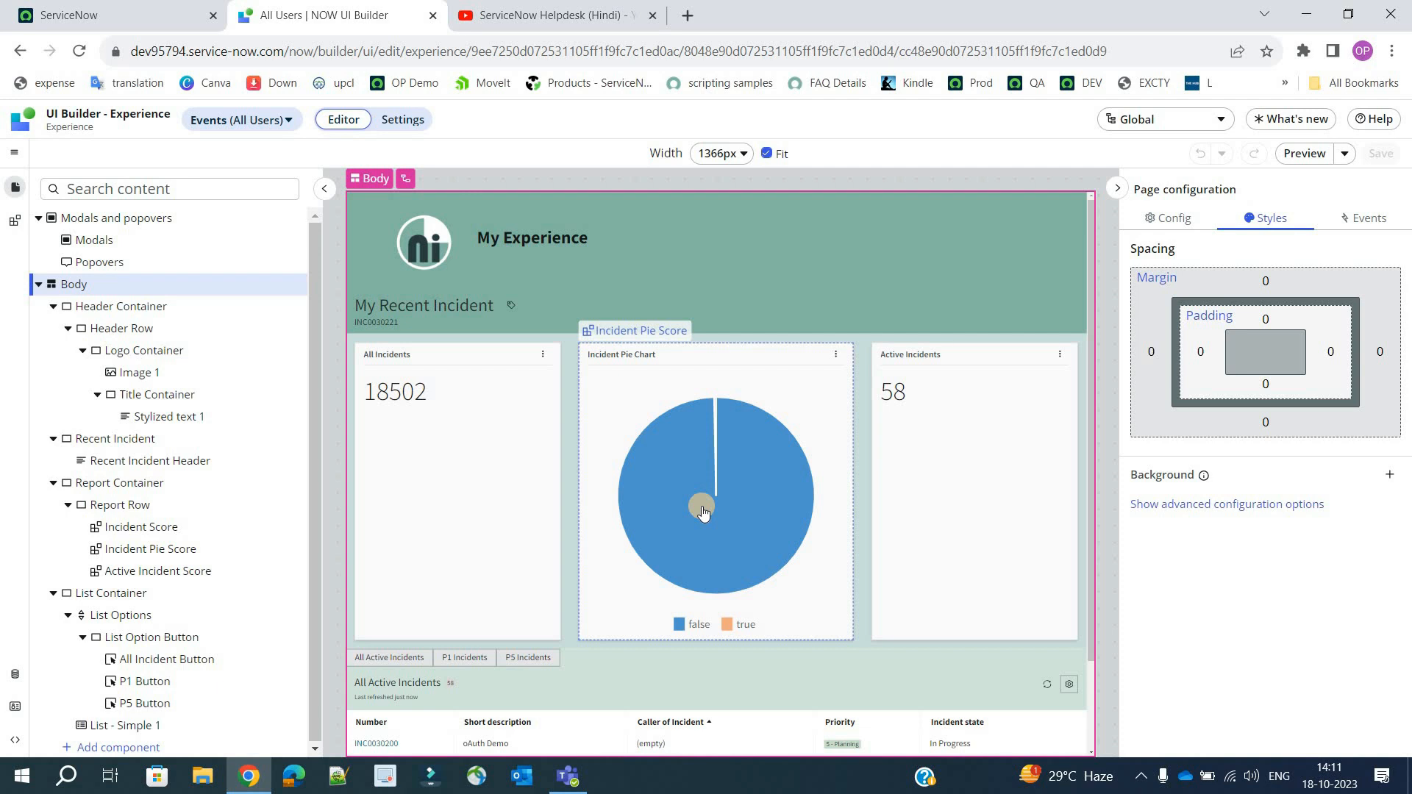
click(510, 437)
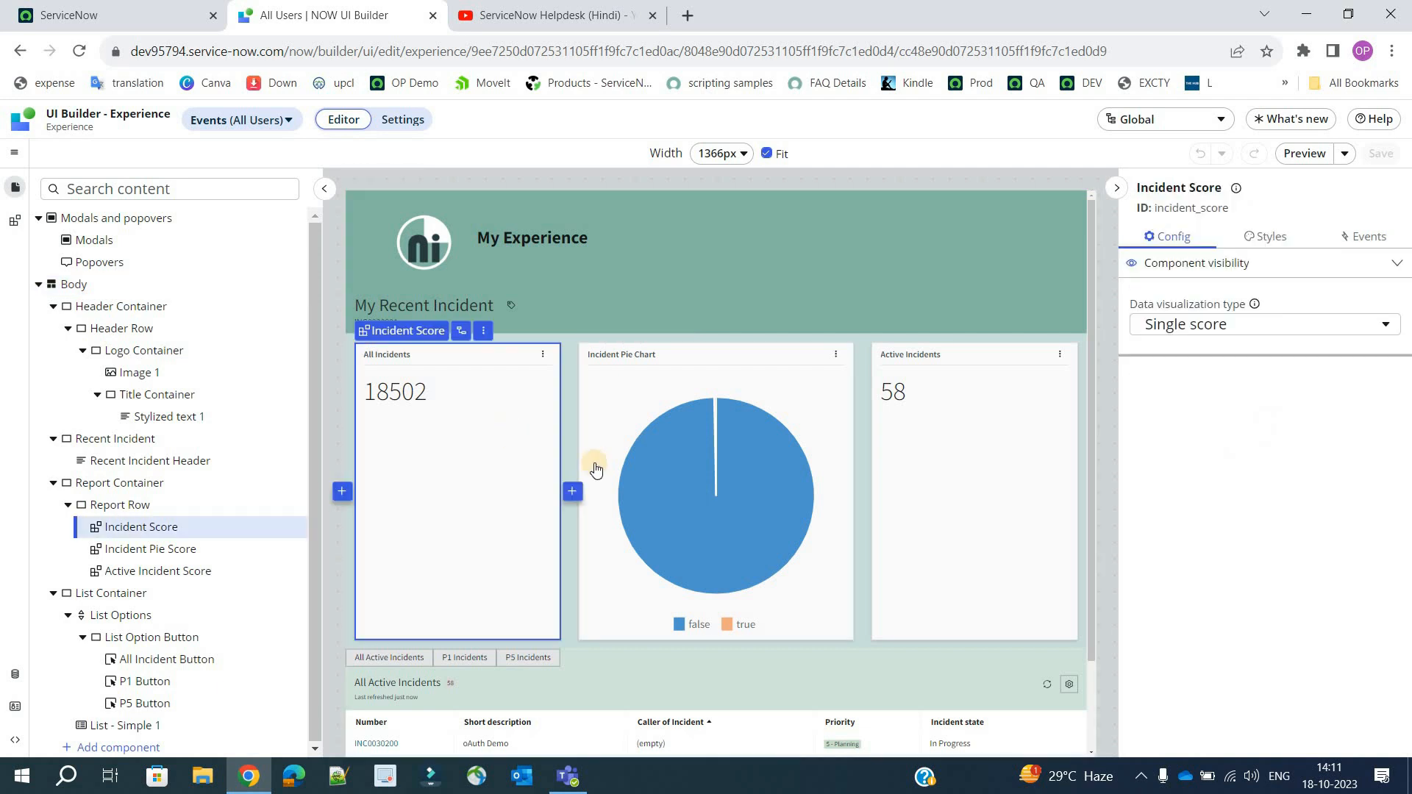
click(688, 478)
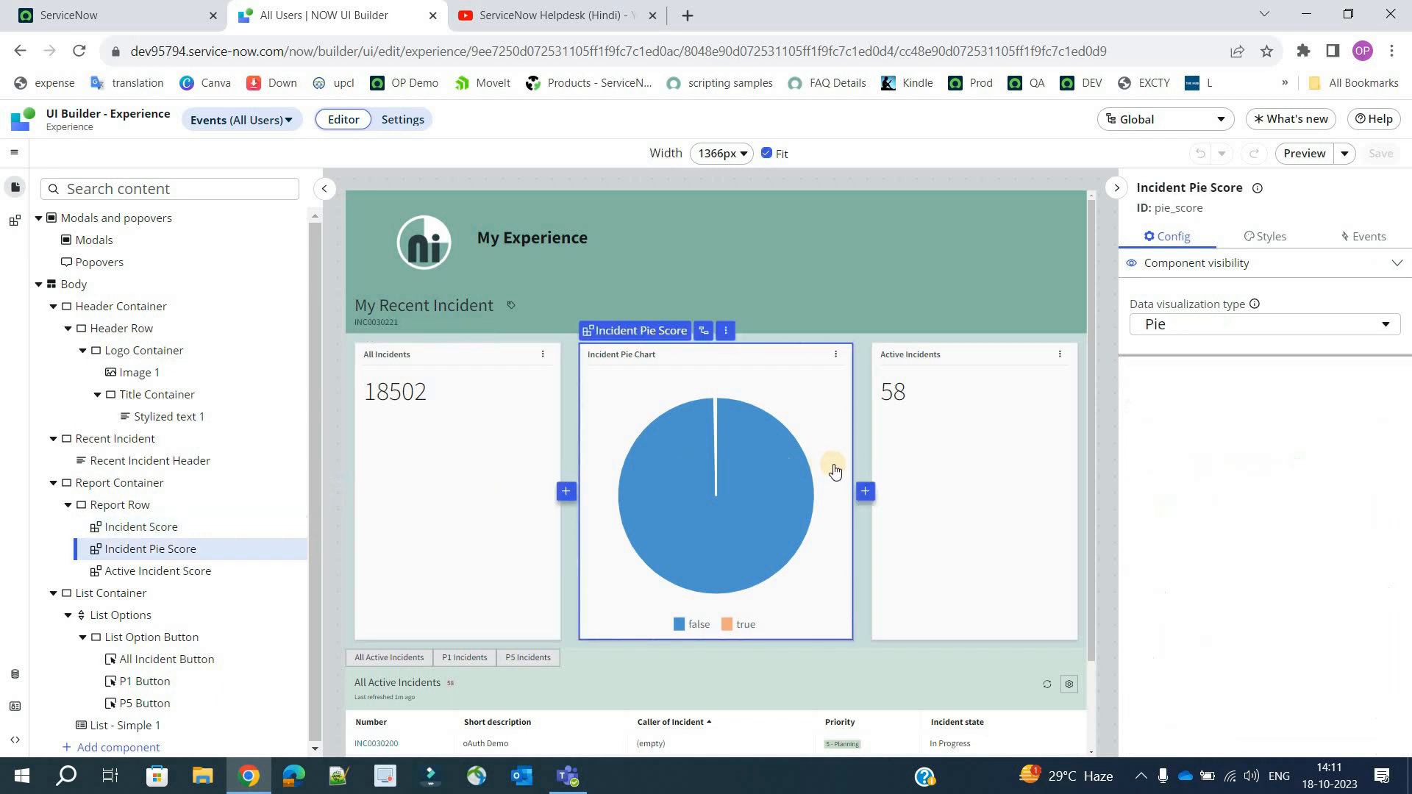
click(912, 471)
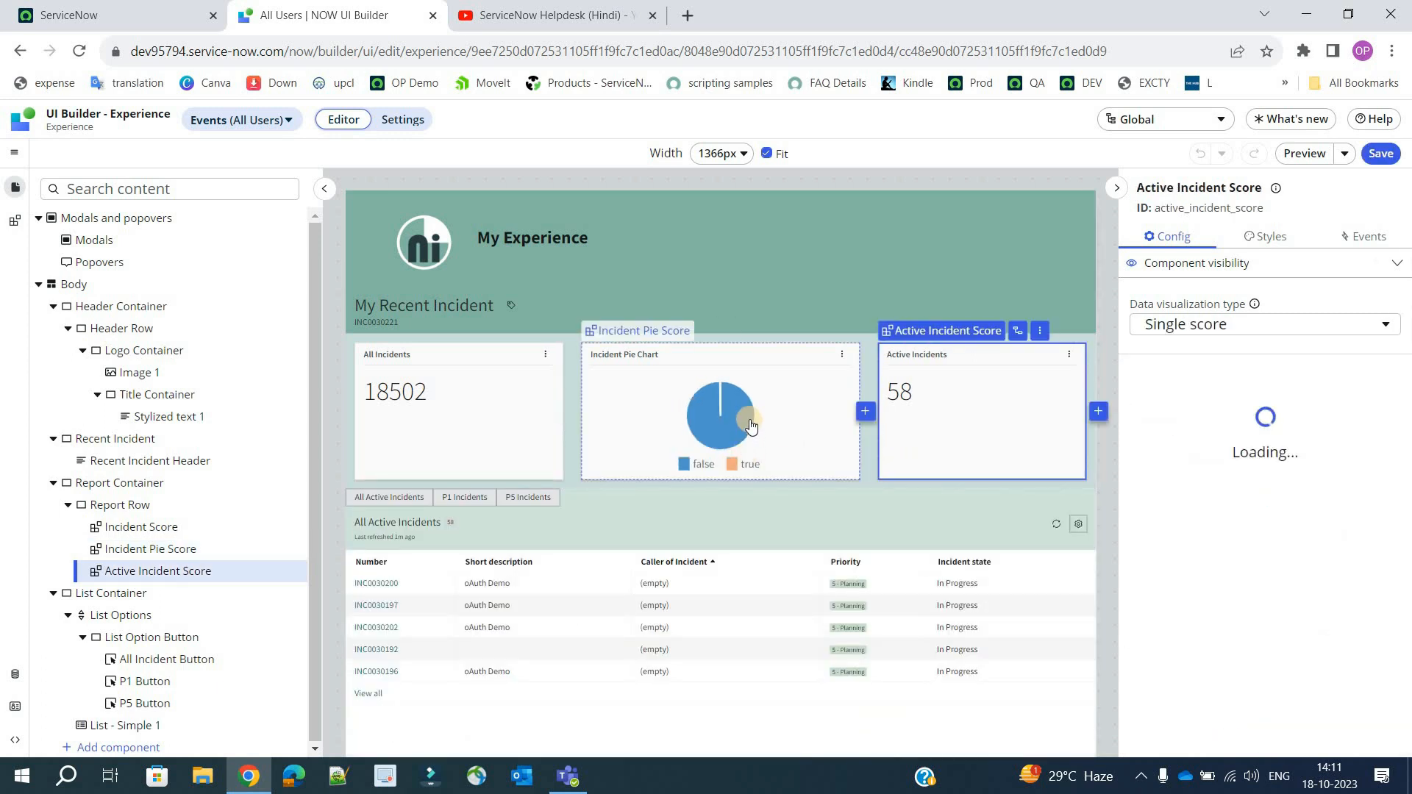
click(750, 426)
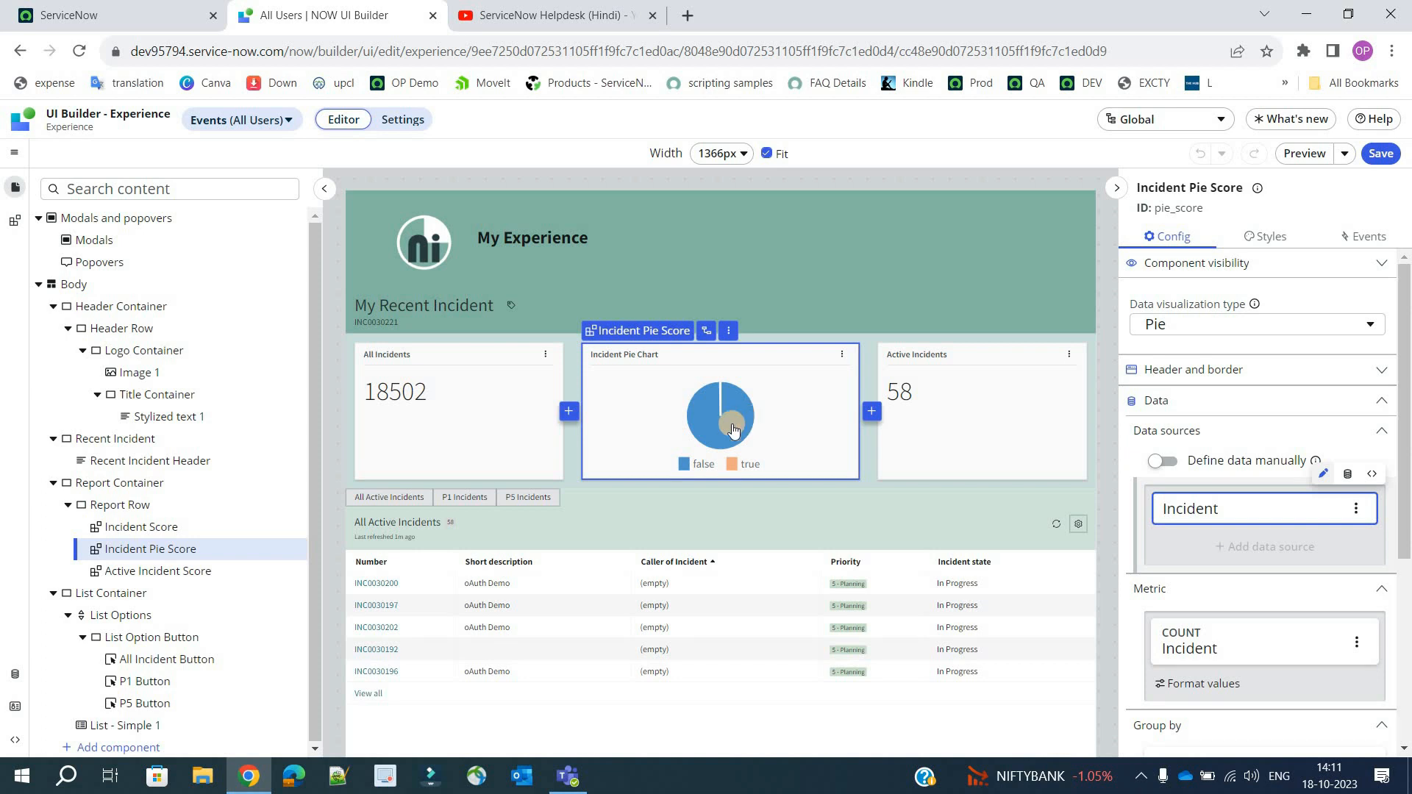
- Preview the Events page, examine the Active Incidents score and the Incident Pie Chart, and close the preview
click(1299, 154)
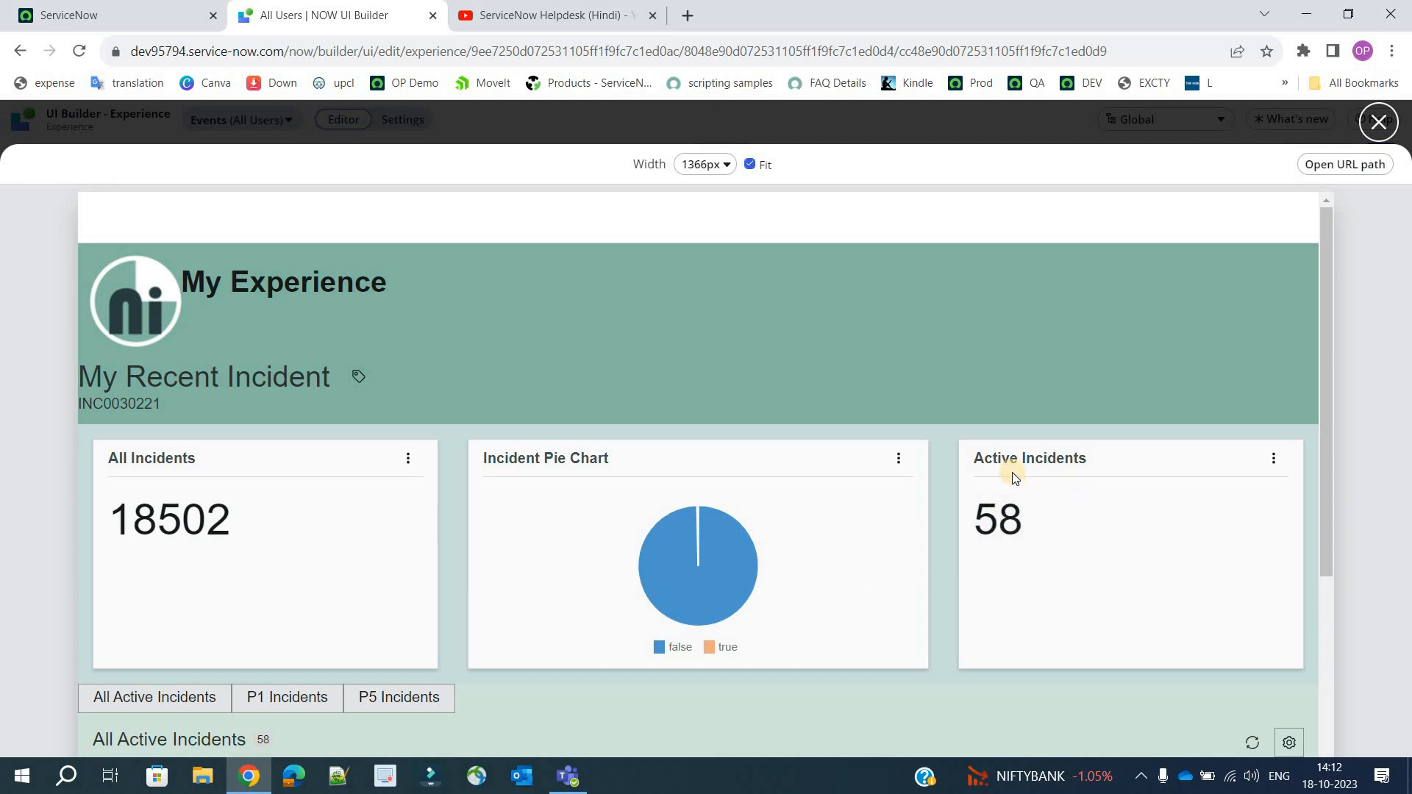
click(989, 520)
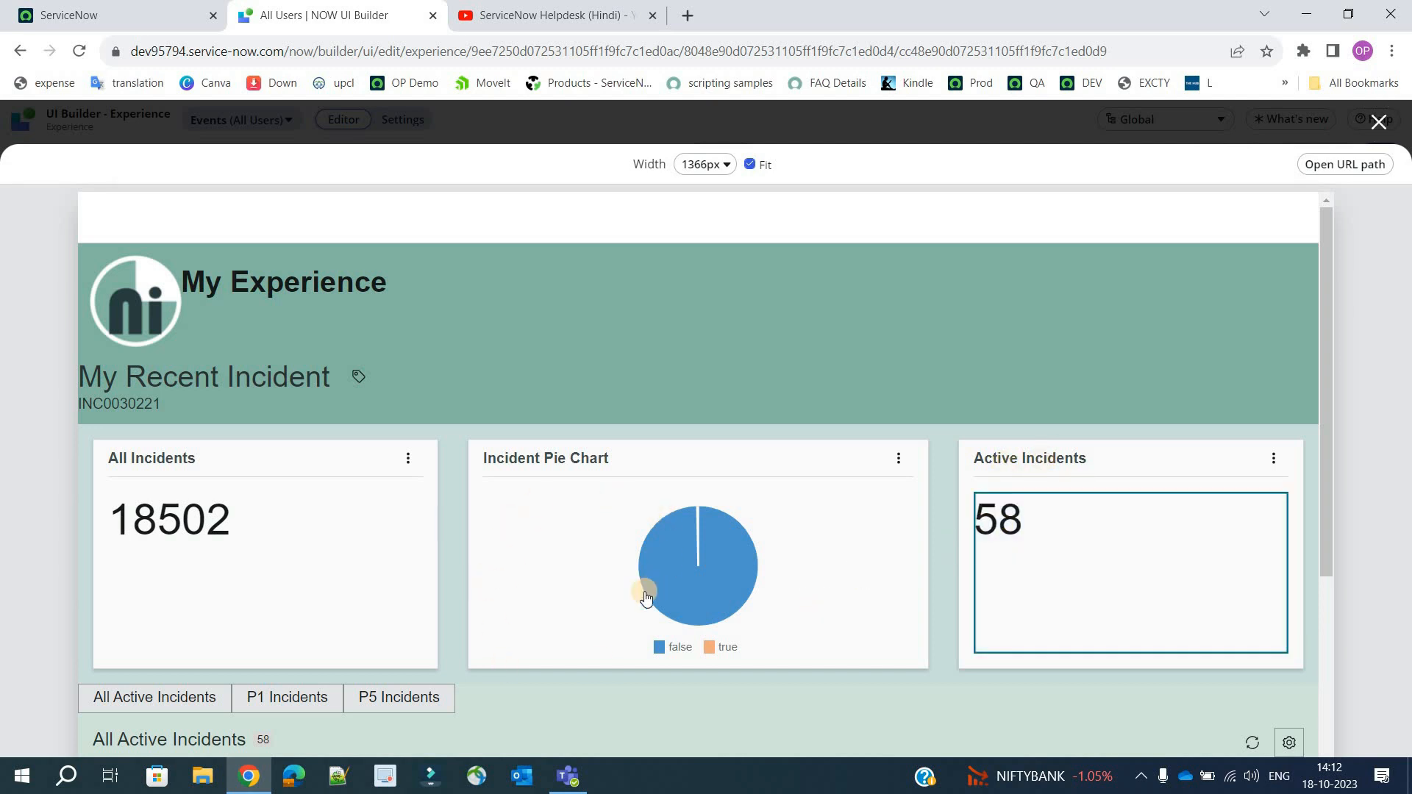
mouse_move(706, 563)
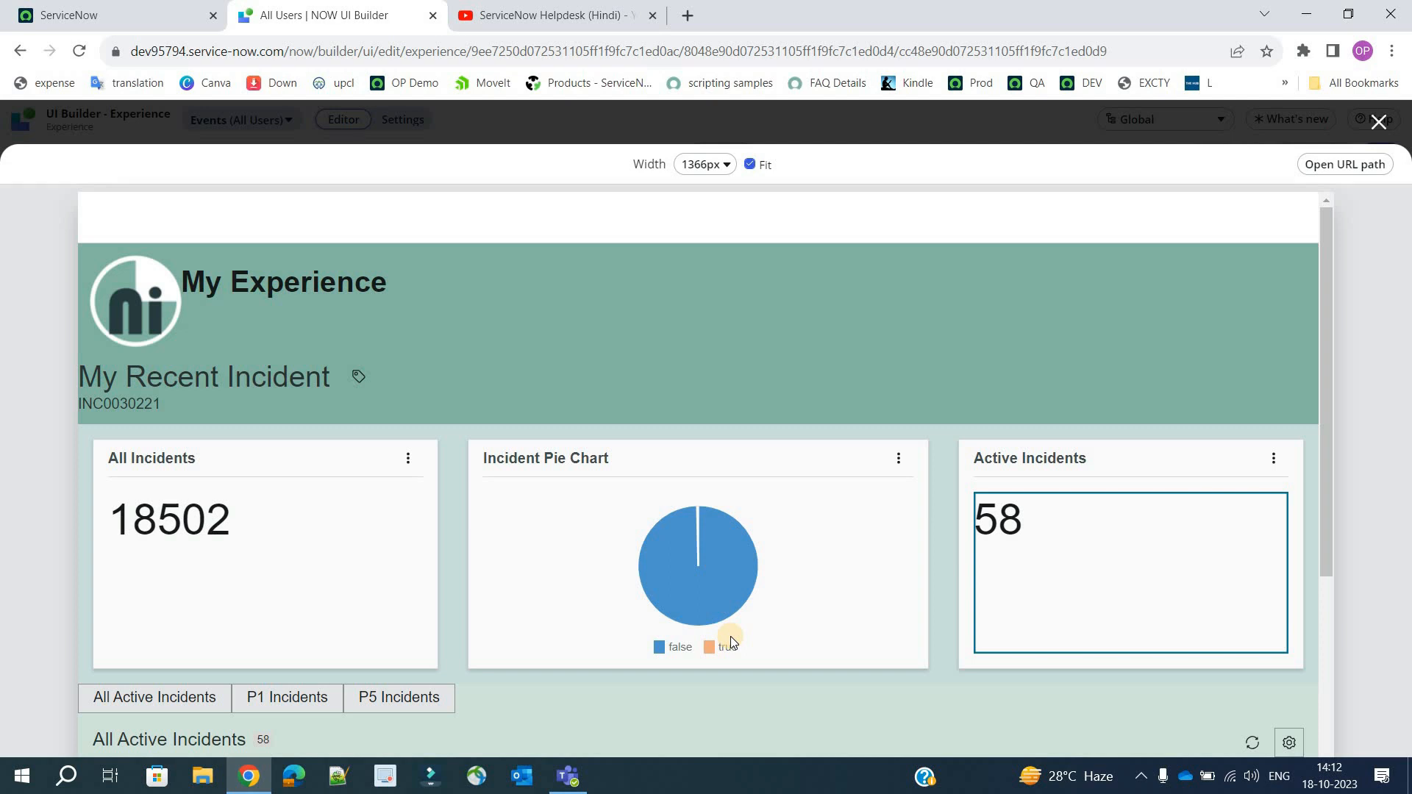
mouse_move(732, 605)
click(1377, 122)
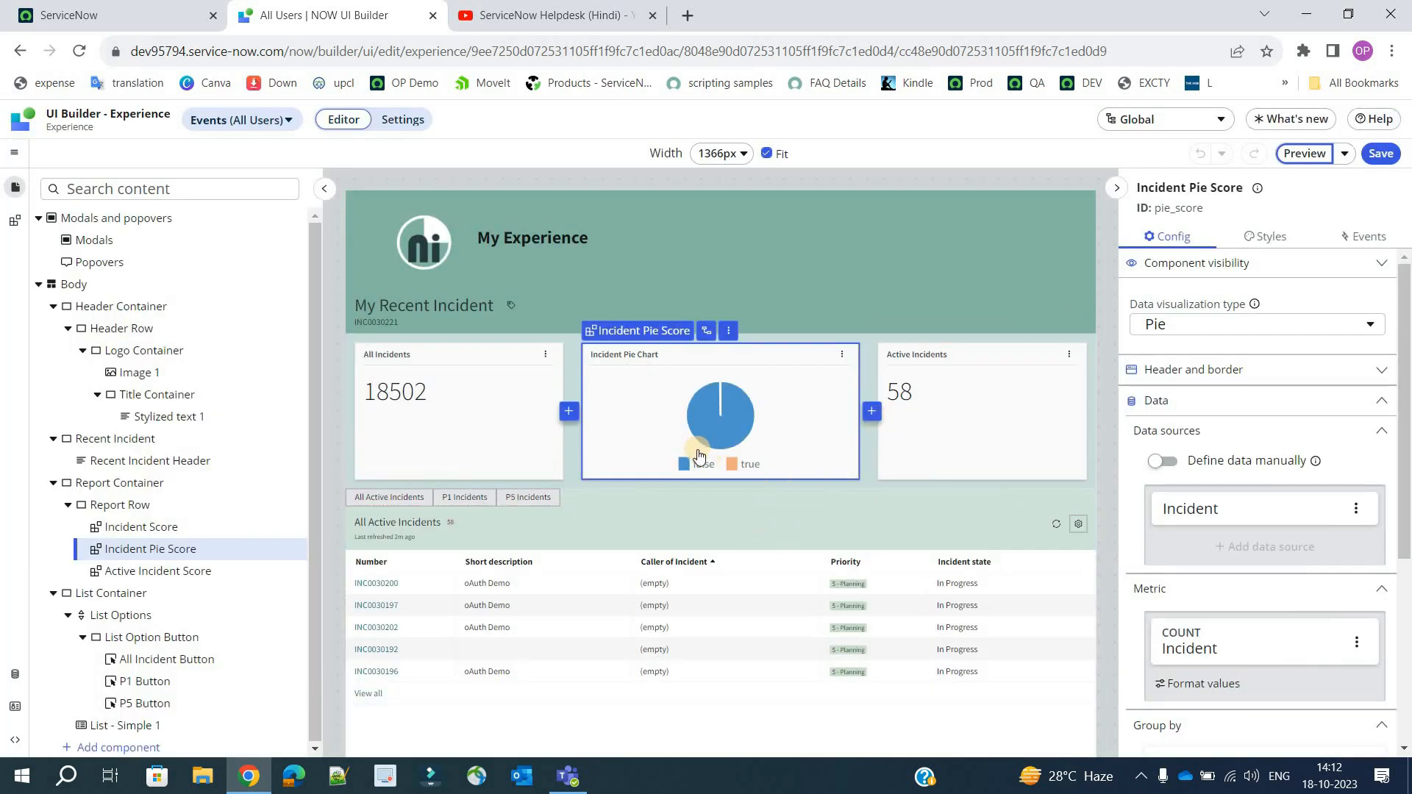
- Check the component label and component ID of the Incident Pie Score visualization
click(712, 416)
click(1174, 244)
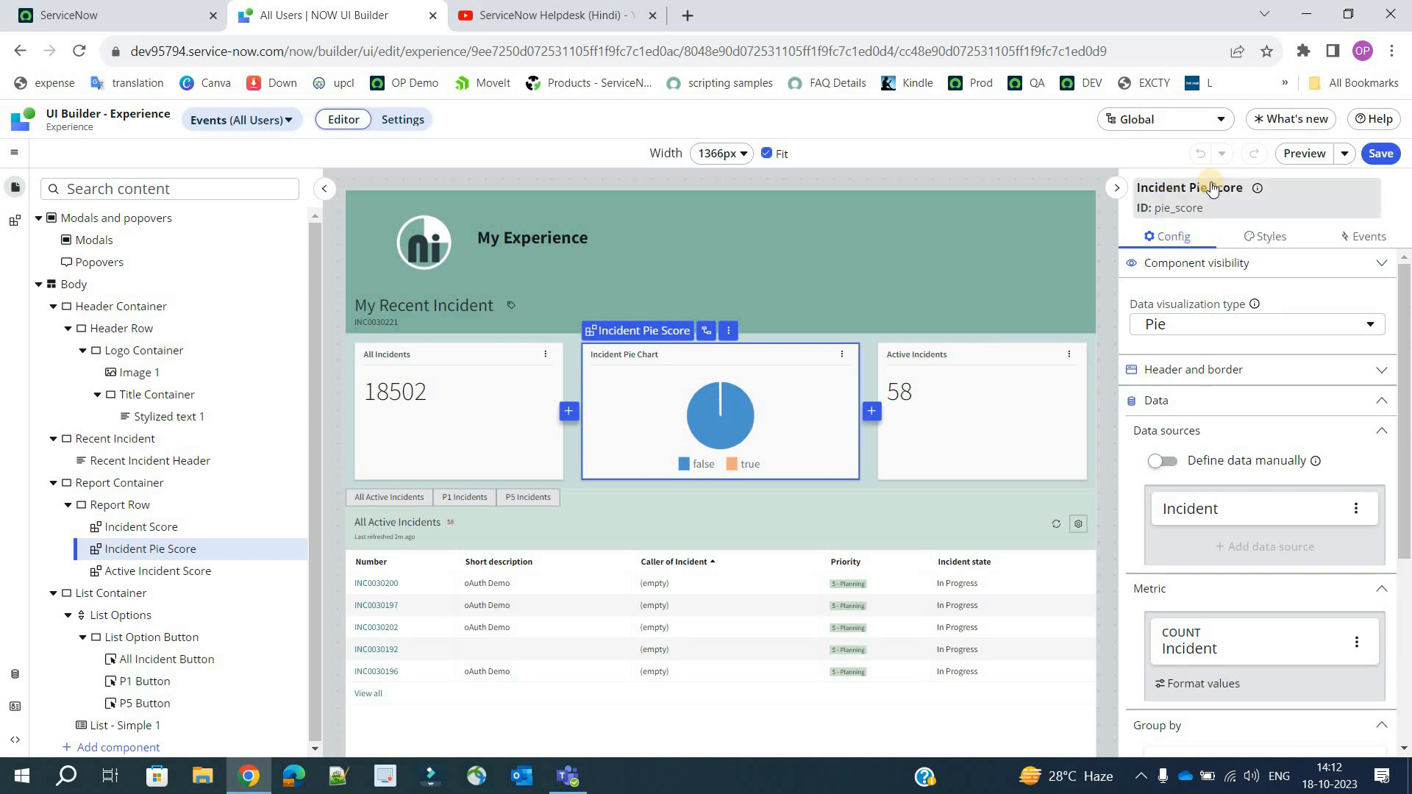
click(1258, 190)
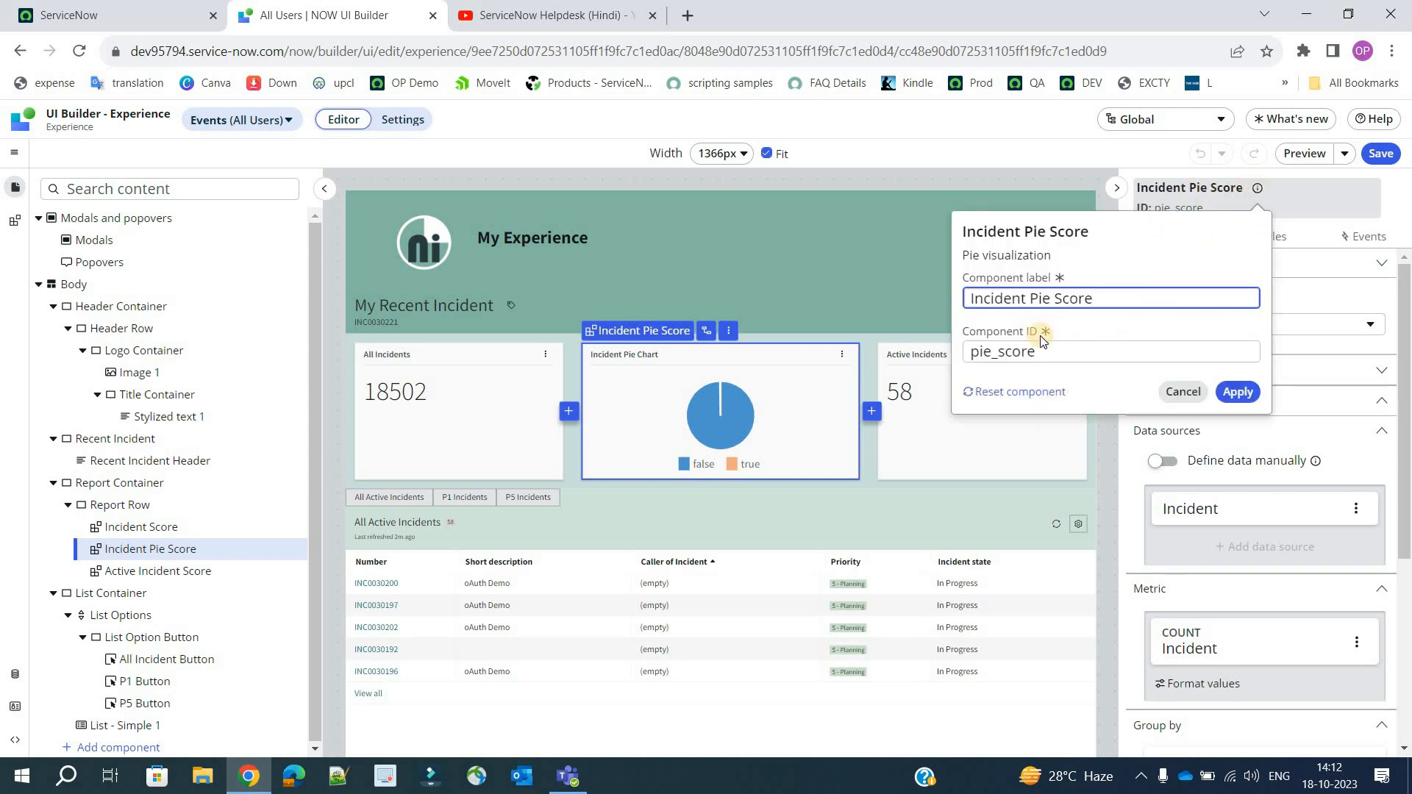
click(1259, 193)
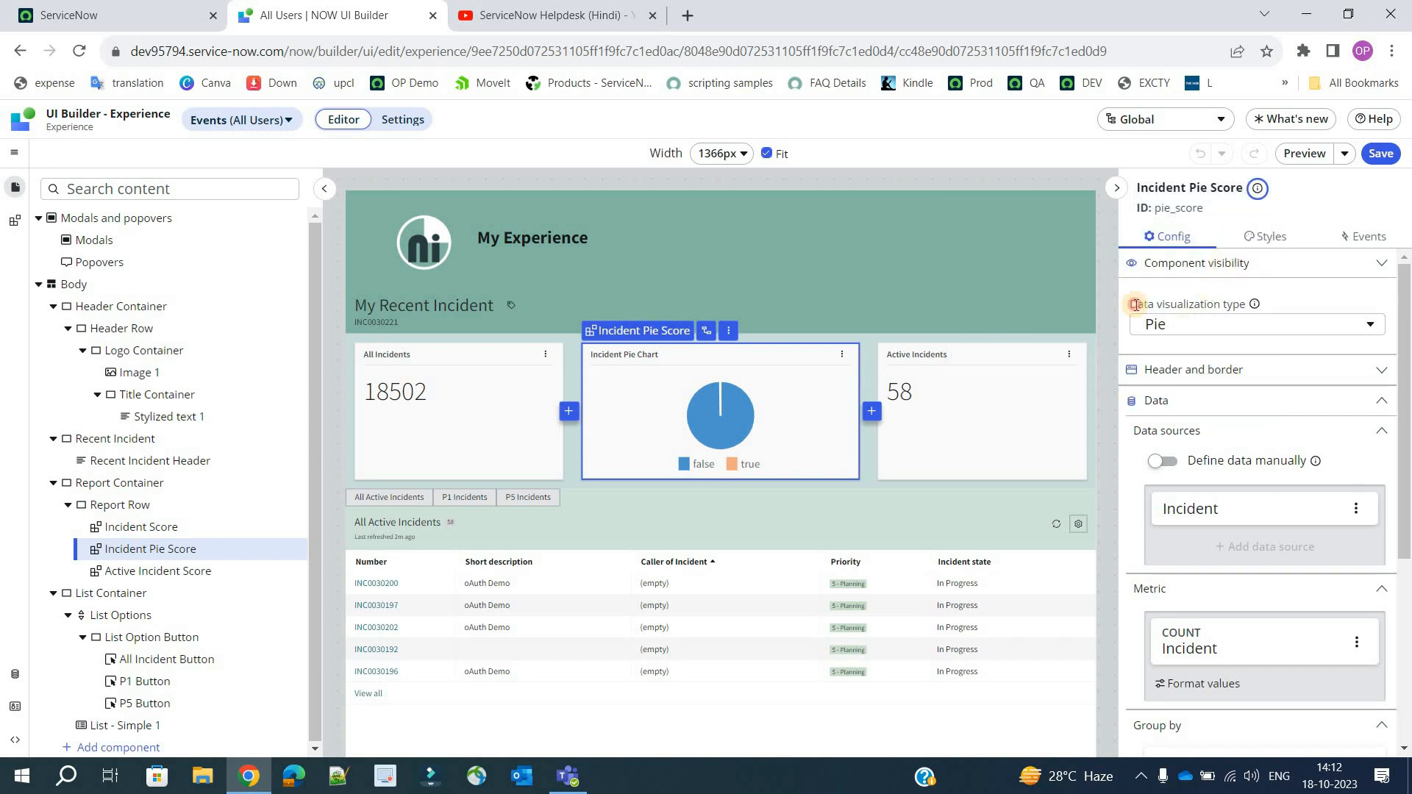
- Review the data visualization types available for the Incident Pie Score, from scores and time series to bars and pies
drag(1136, 304, 1226, 308)
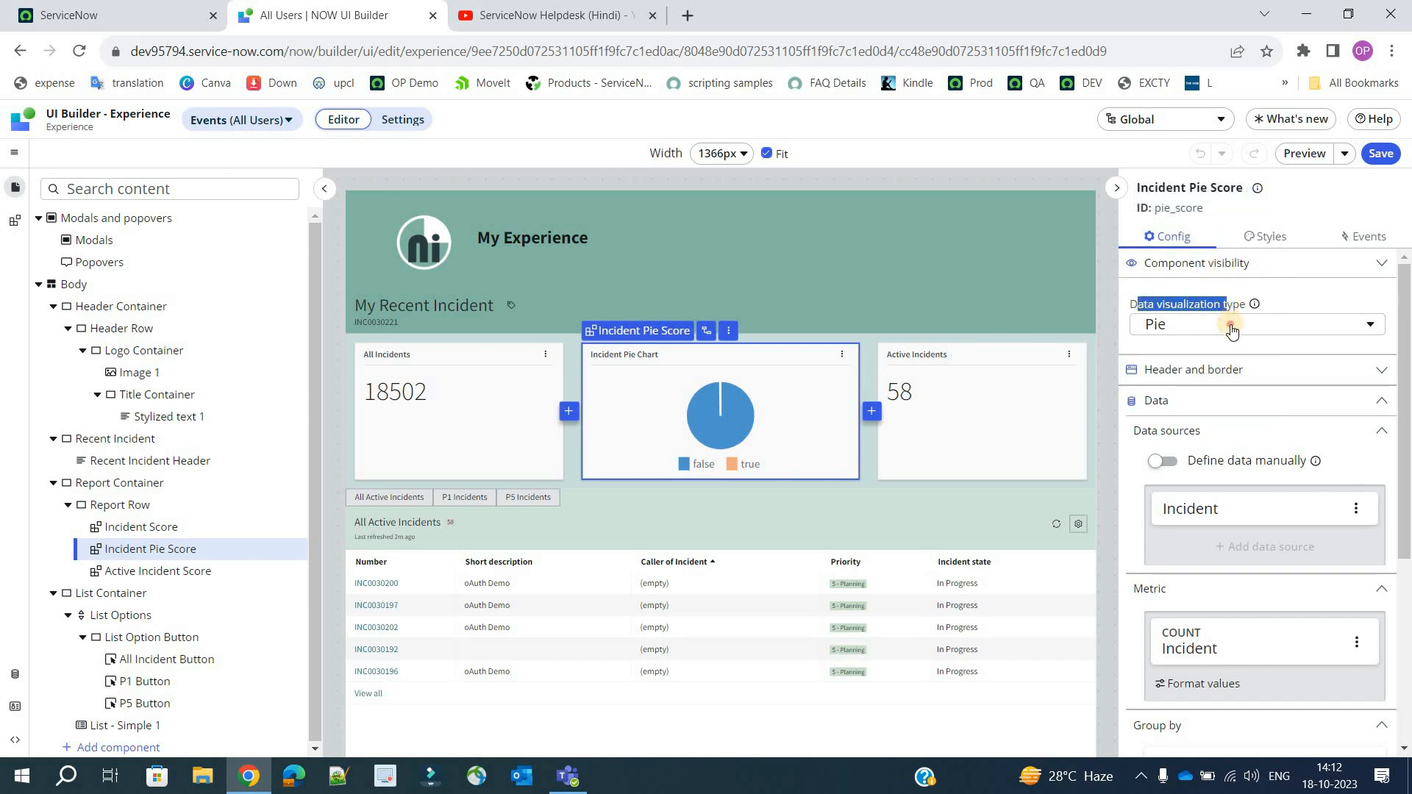
click(1229, 324)
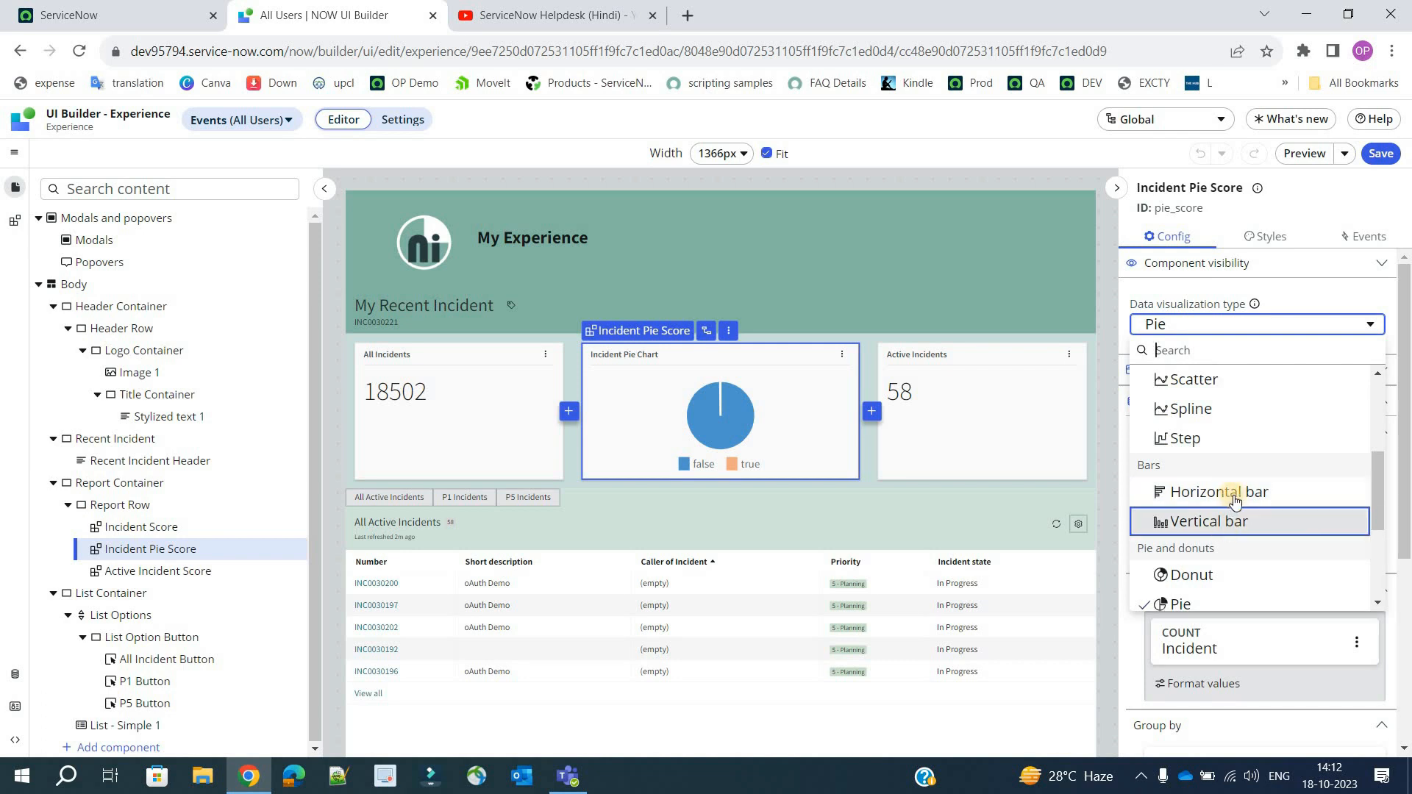
drag(1377, 521, 1378, 401)
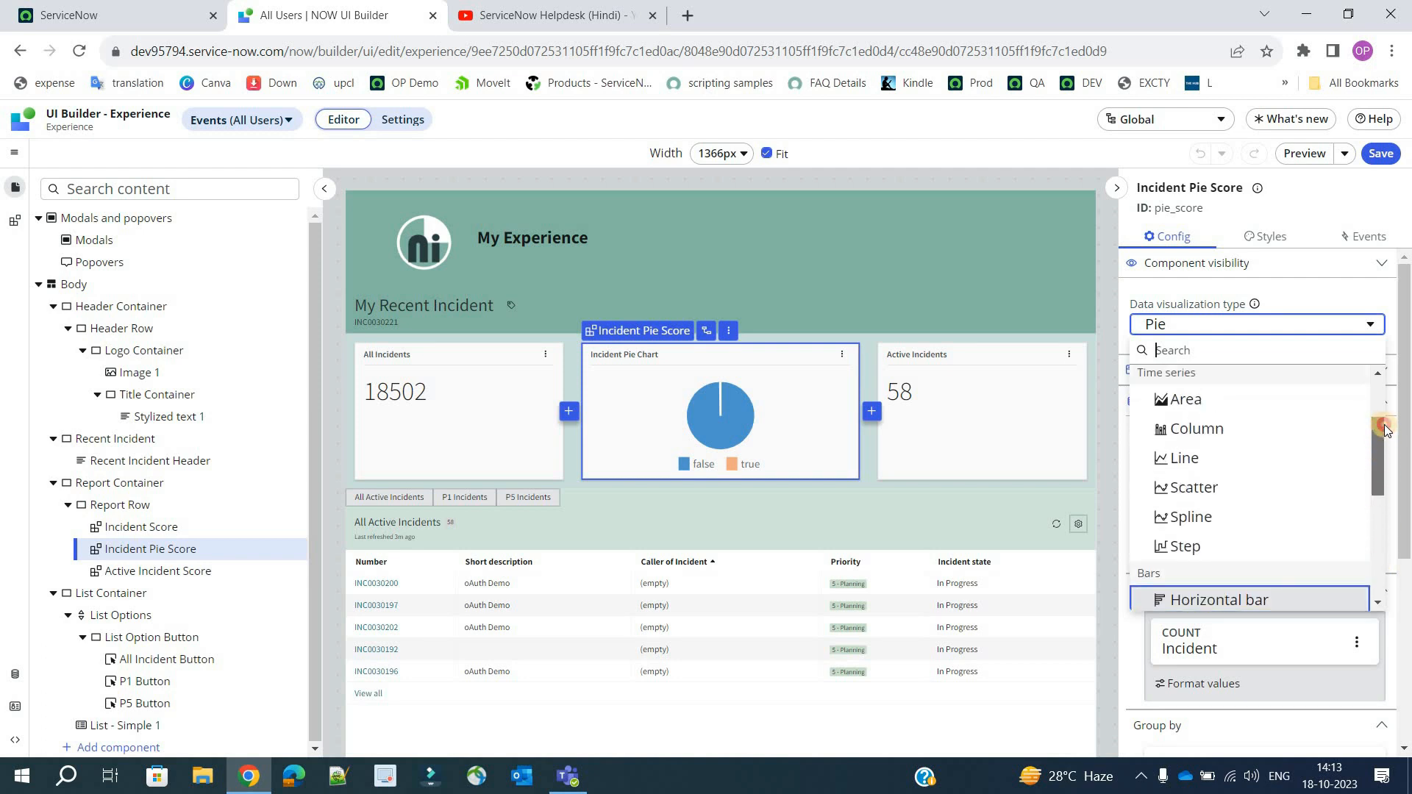
key(Down)
key(Down)
key(Down)
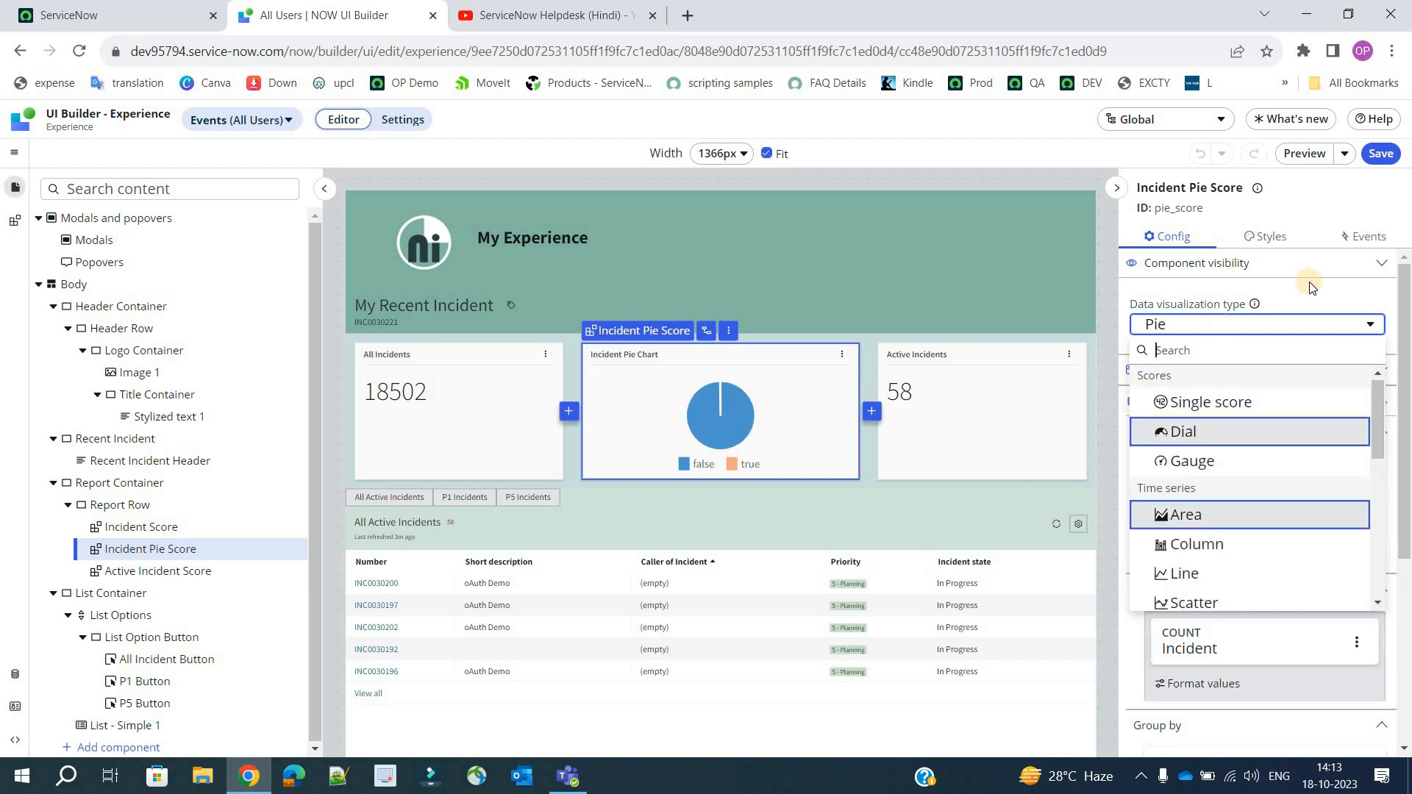
click(762, 412)
- Examine the pie chart's component visibility and its header and border settings, including the chart title and description
click(1243, 406)
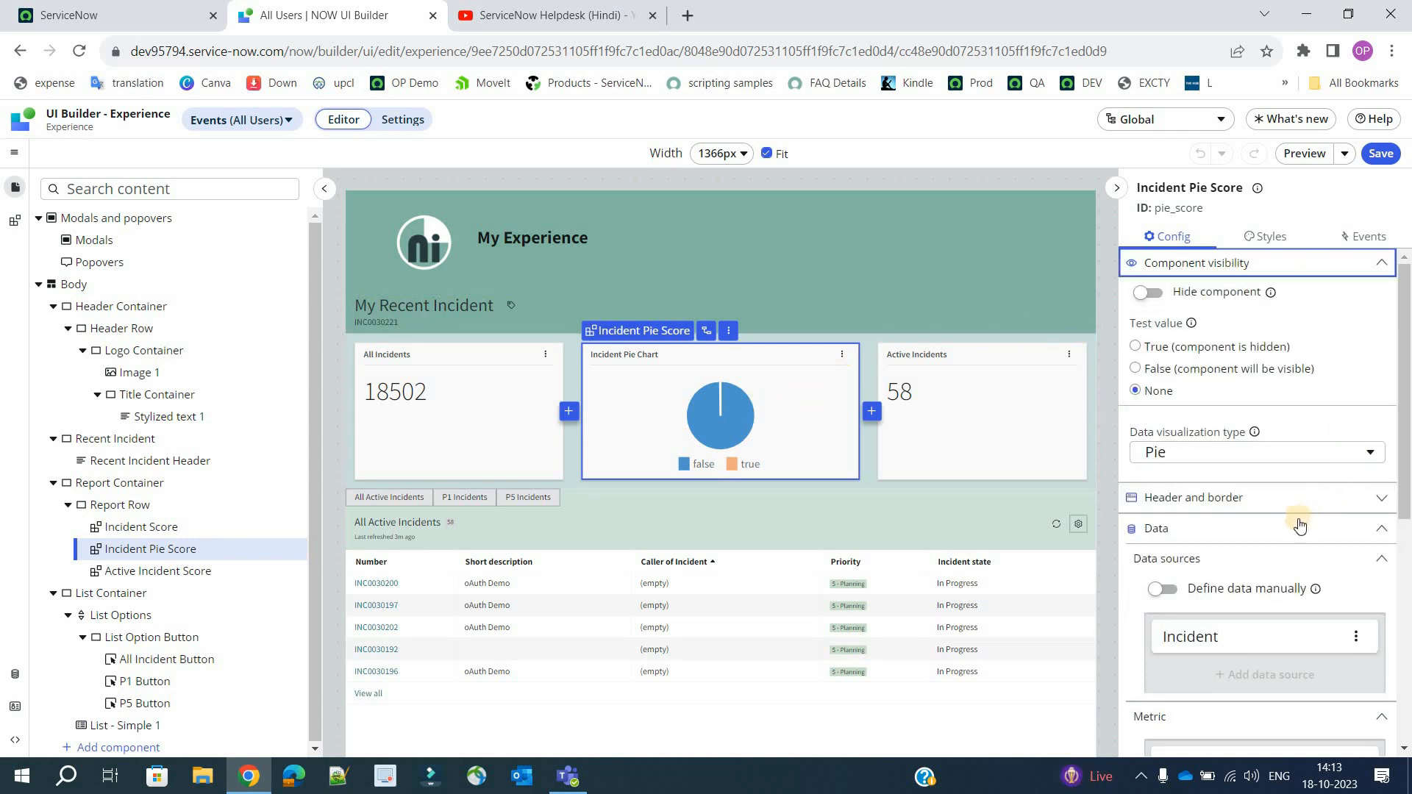
click(1377, 499)
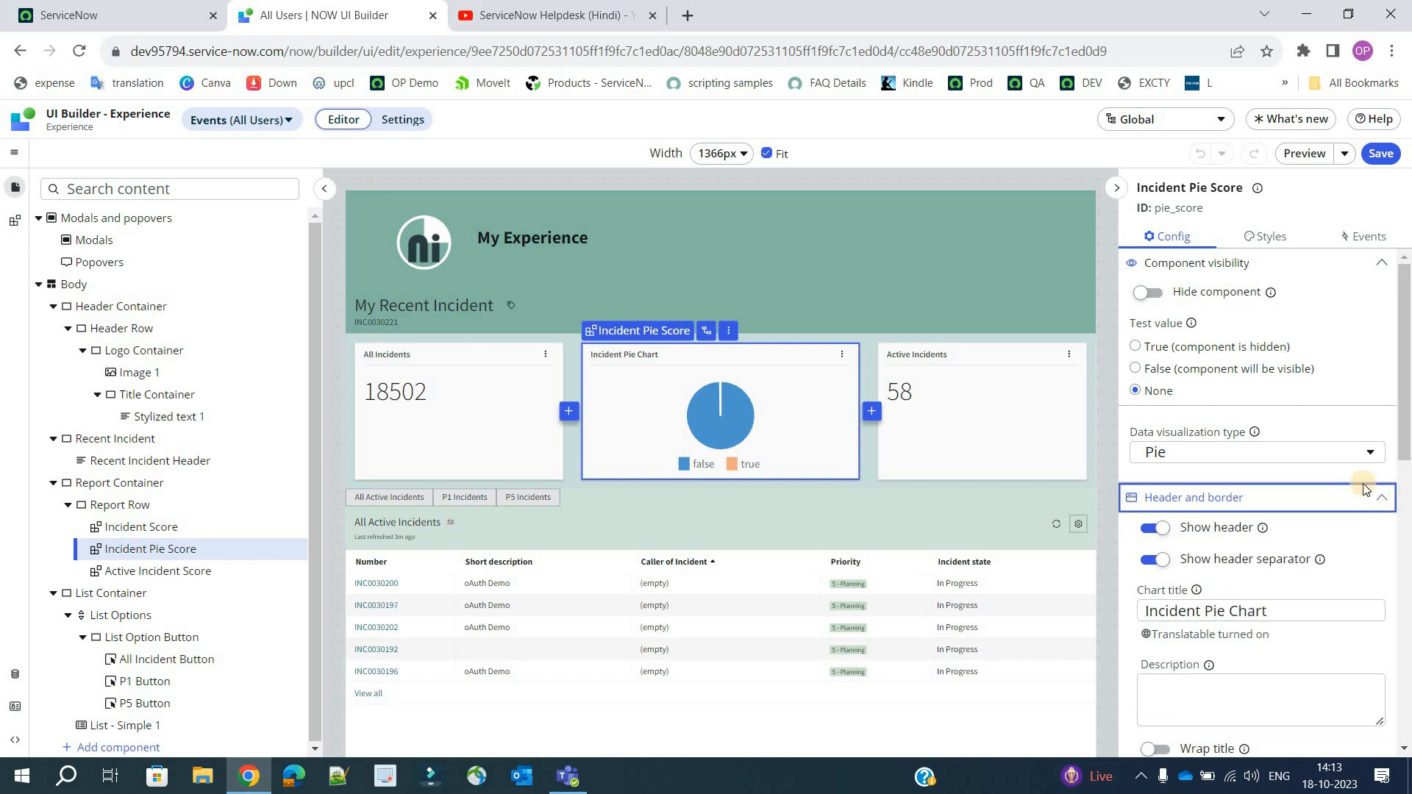
scroll(1251, 412, down, 3)
click(1156, 376)
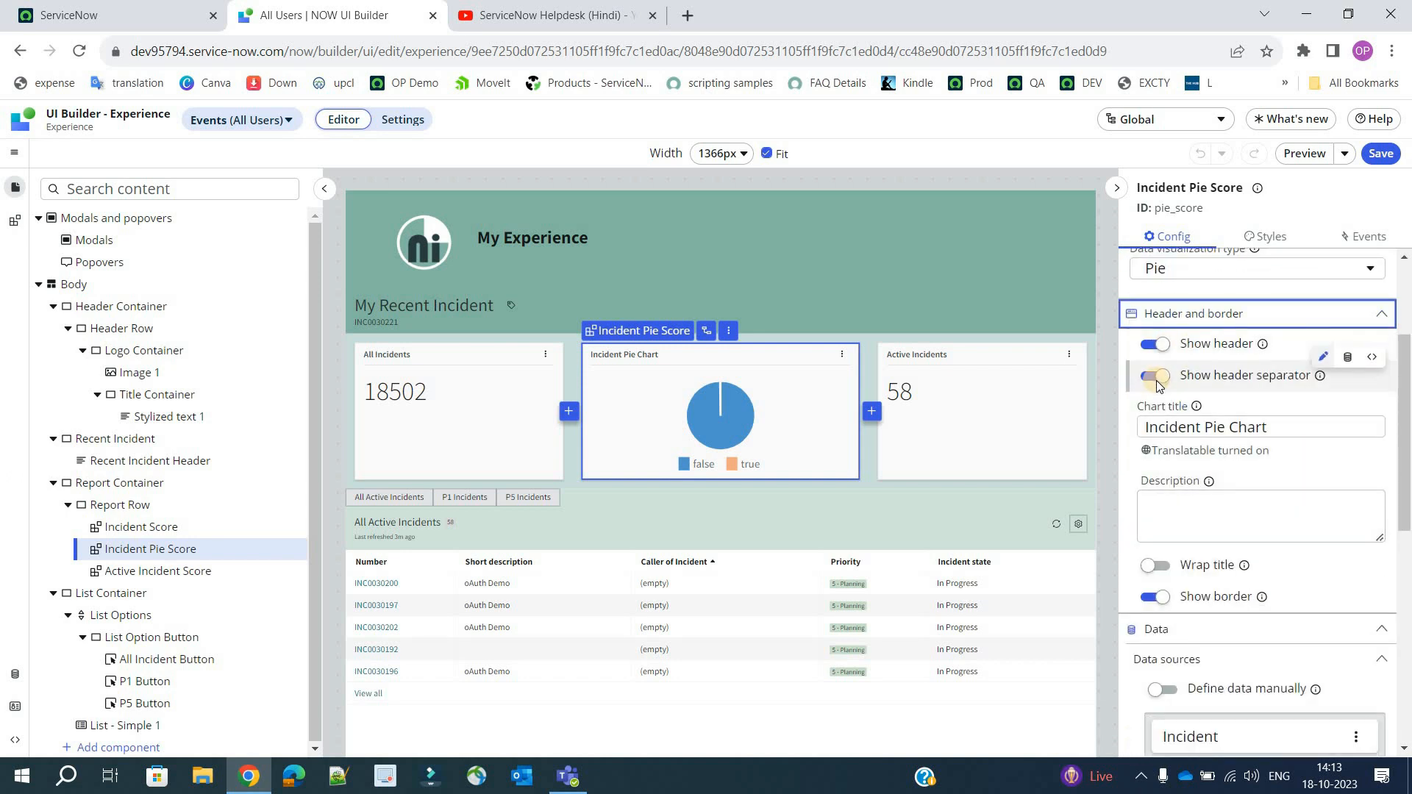
triple_click(1179, 426)
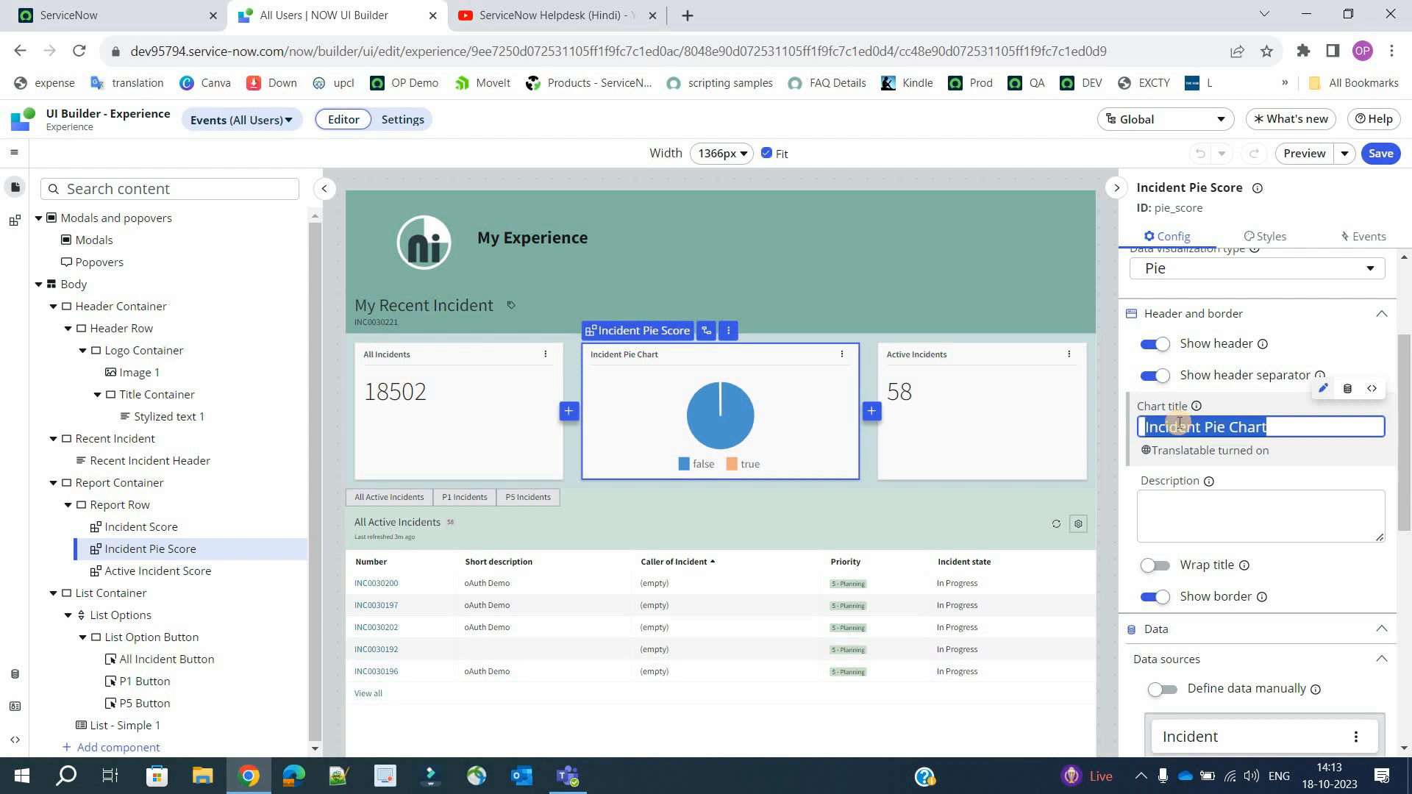
click(1206, 515)
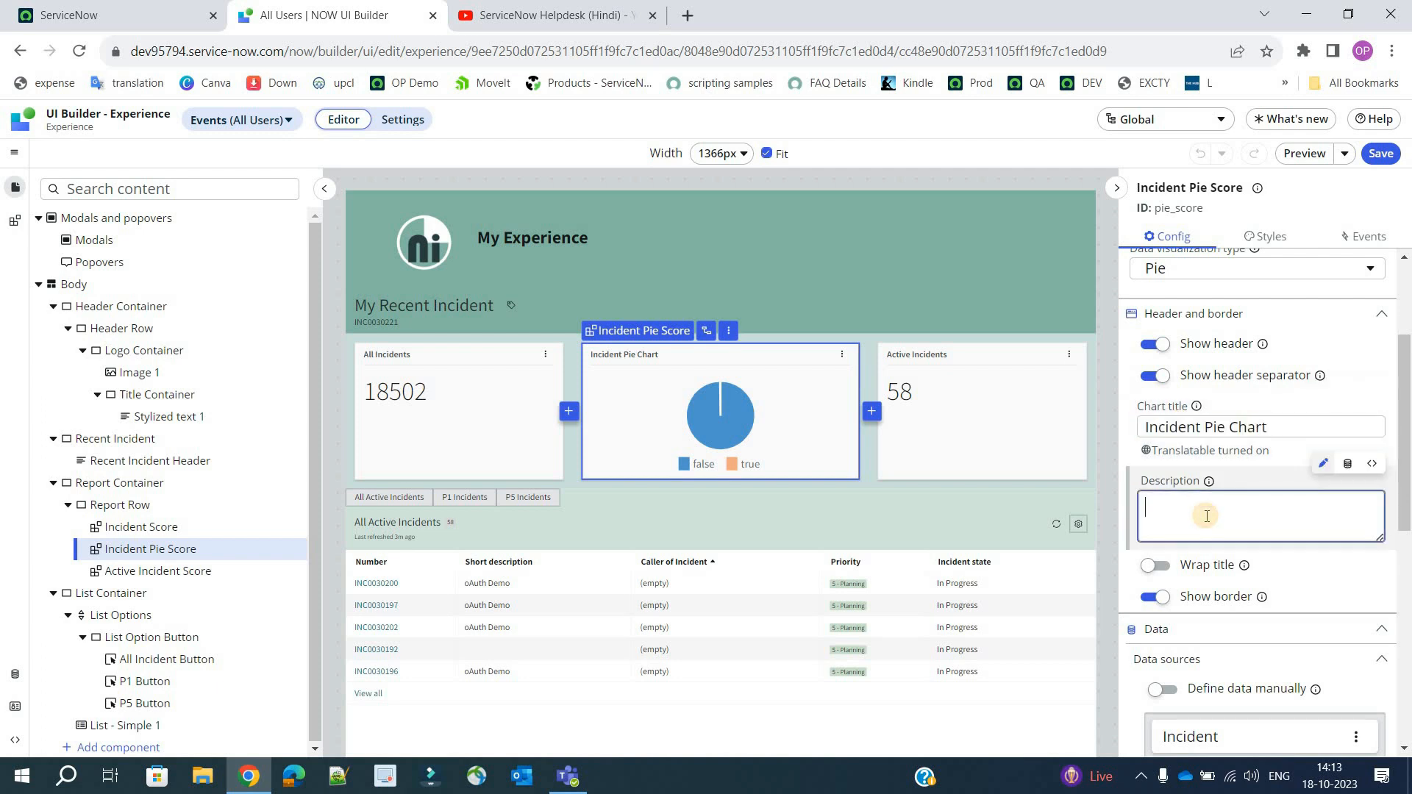
- Examine the pie chart's data source, metric and group-by settings
scroll(1207, 516, down, 3)
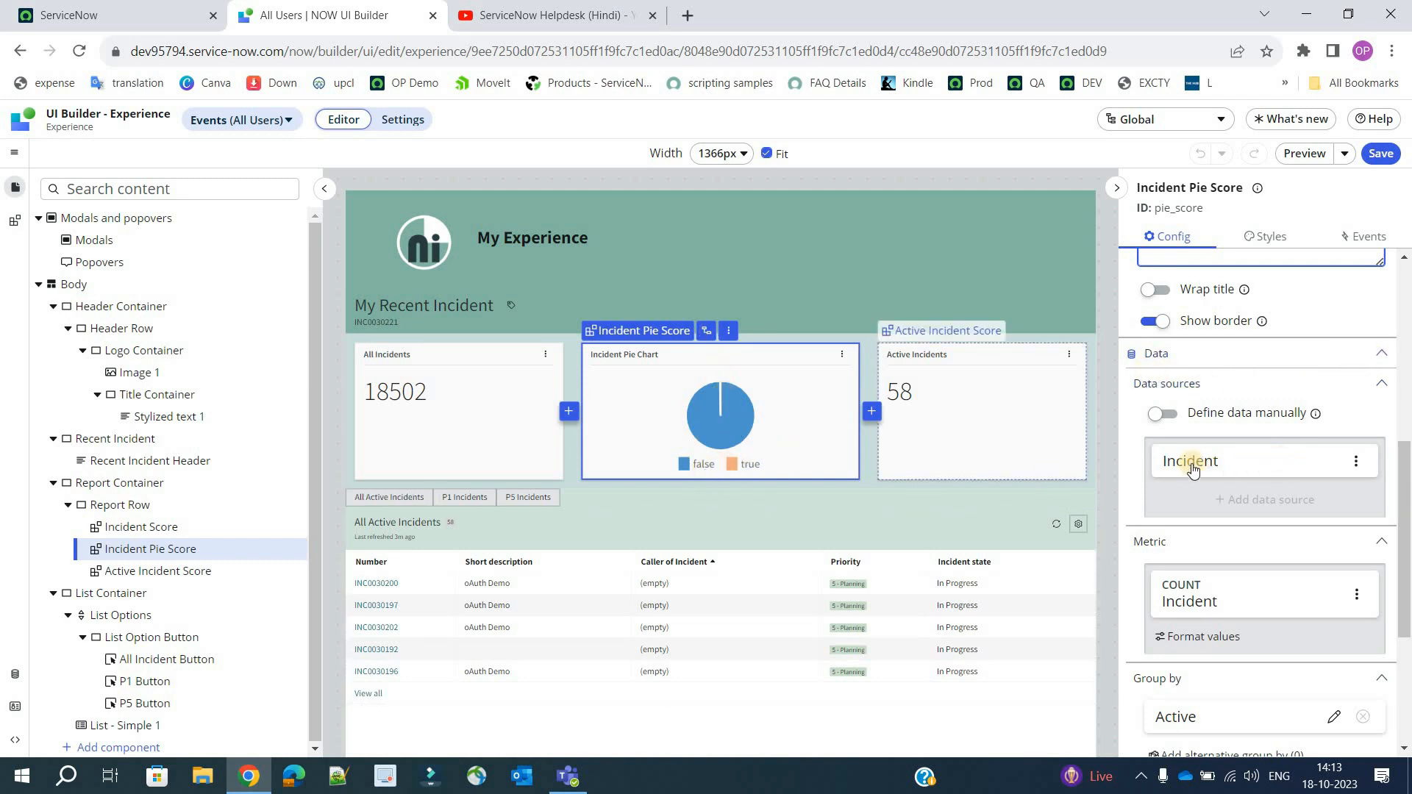
mouse_move(1233, 459)
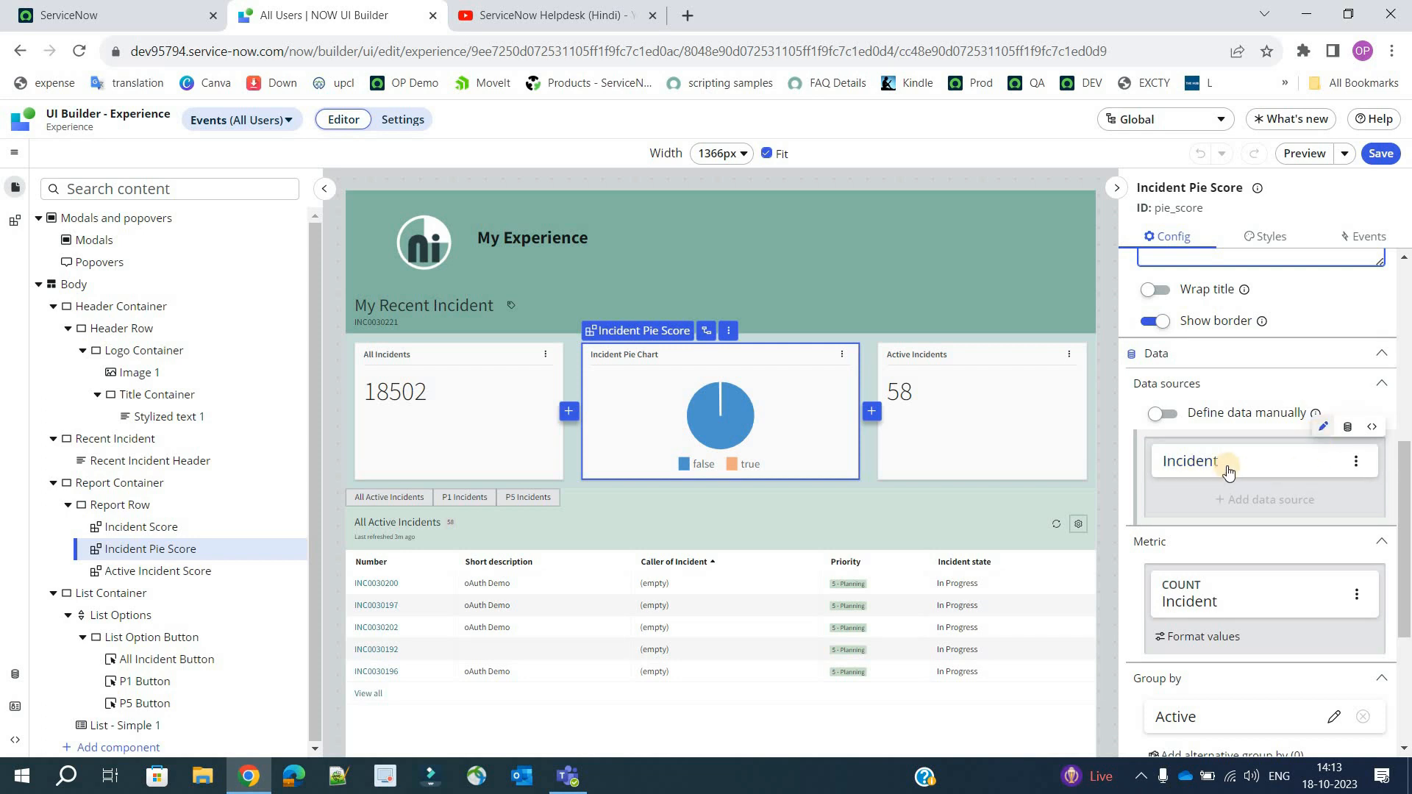
click(1175, 542)
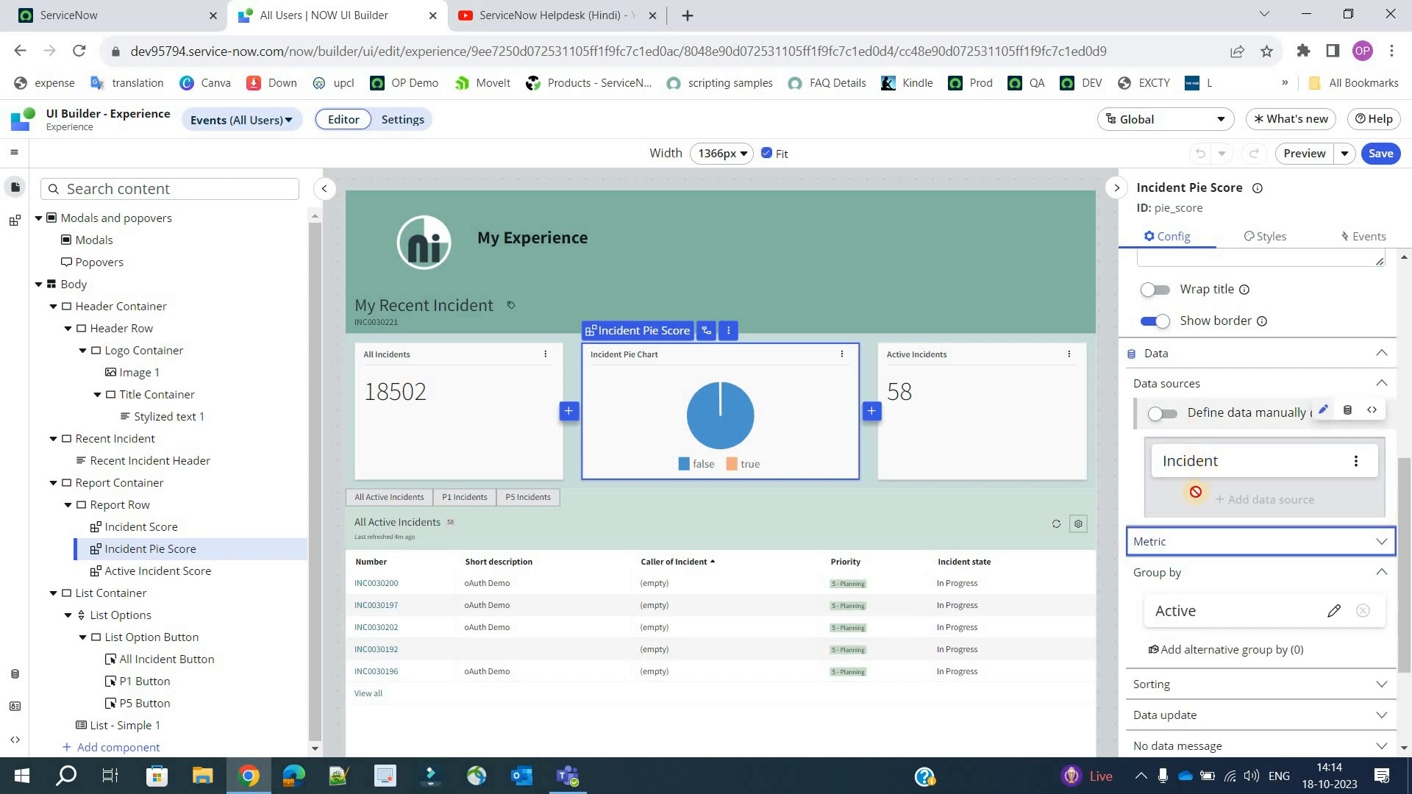
click(1174, 542)
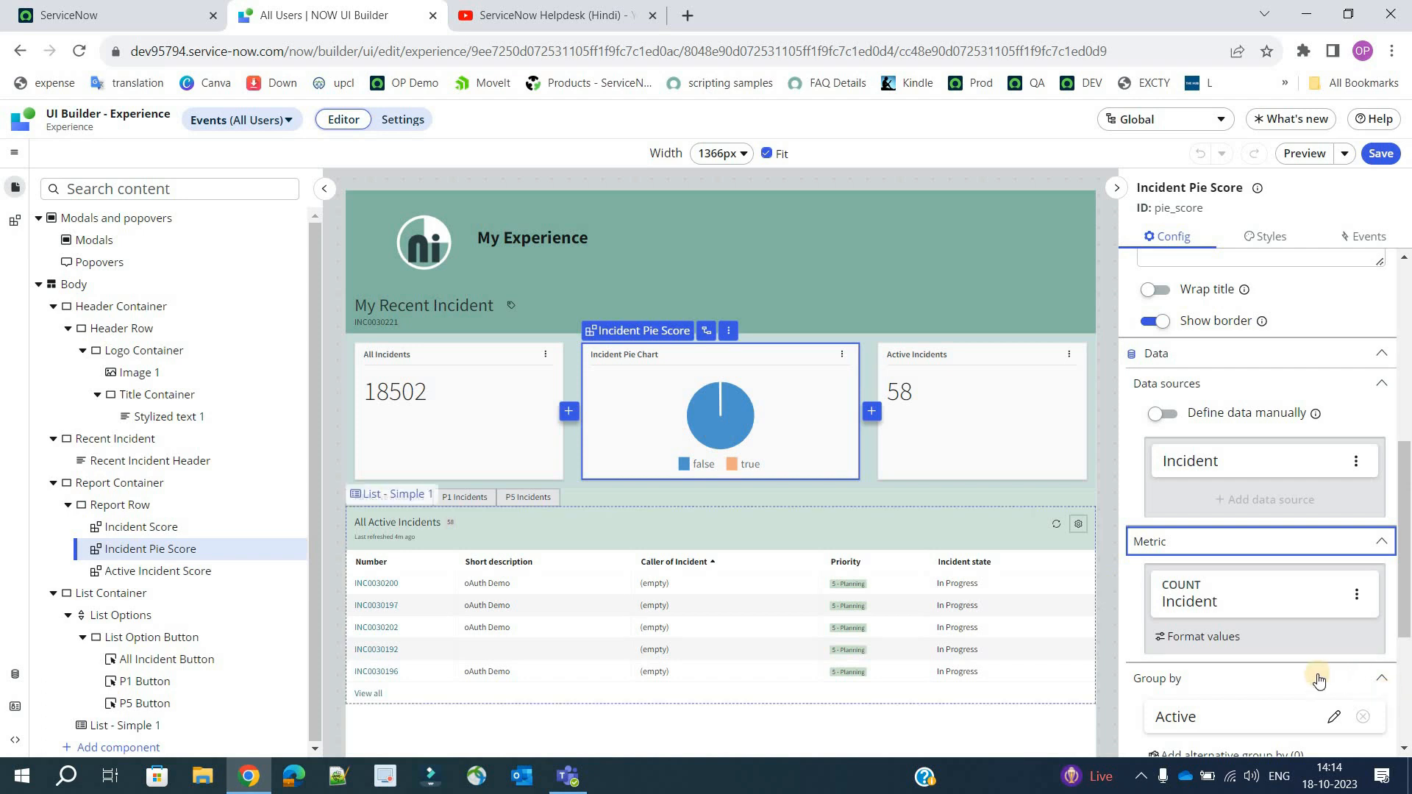
scroll(1197, 497, down, 3)
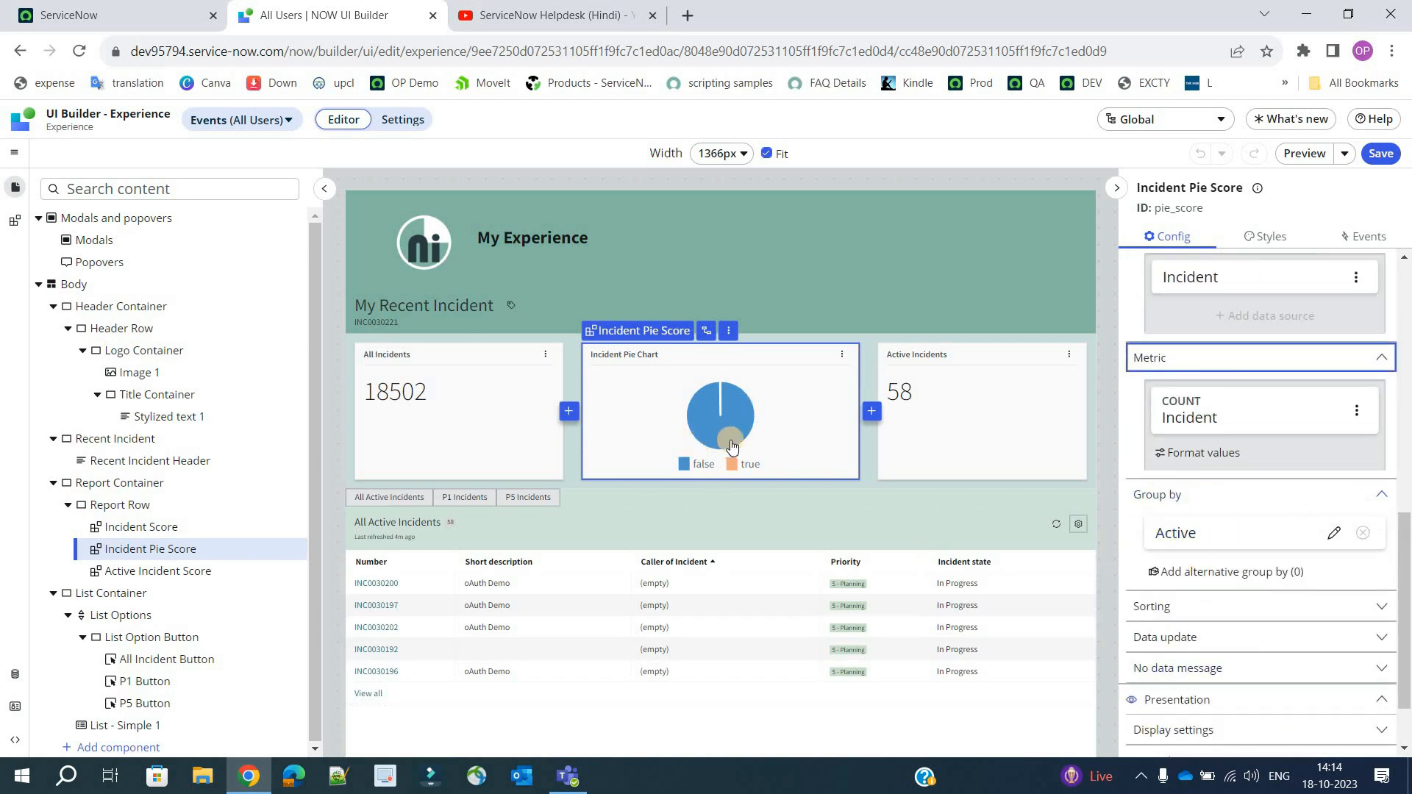
- Inspect the filter condition on the Active Incident Score's Incident data source and close the dialog without changes
click(979, 434)
click(825, 441)
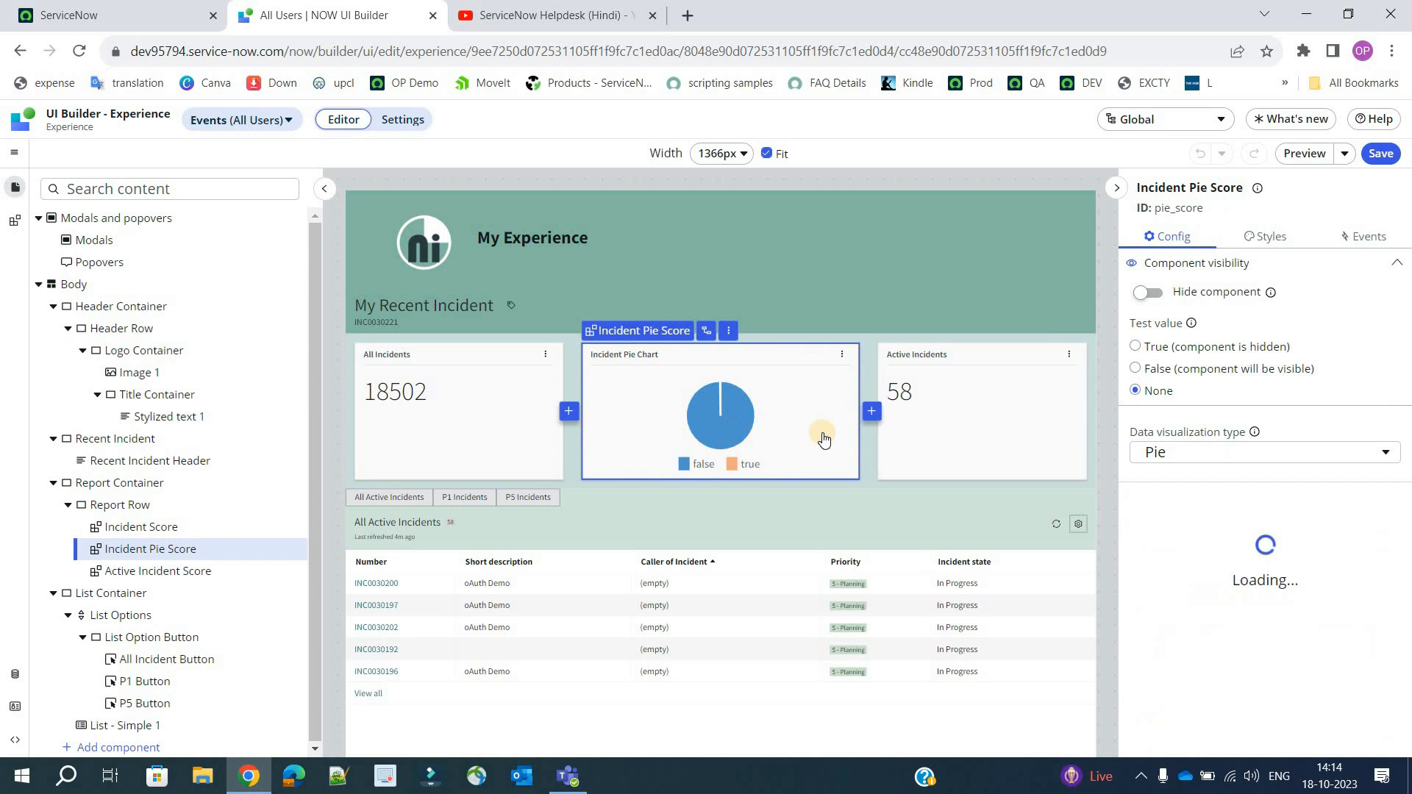
click(1015, 404)
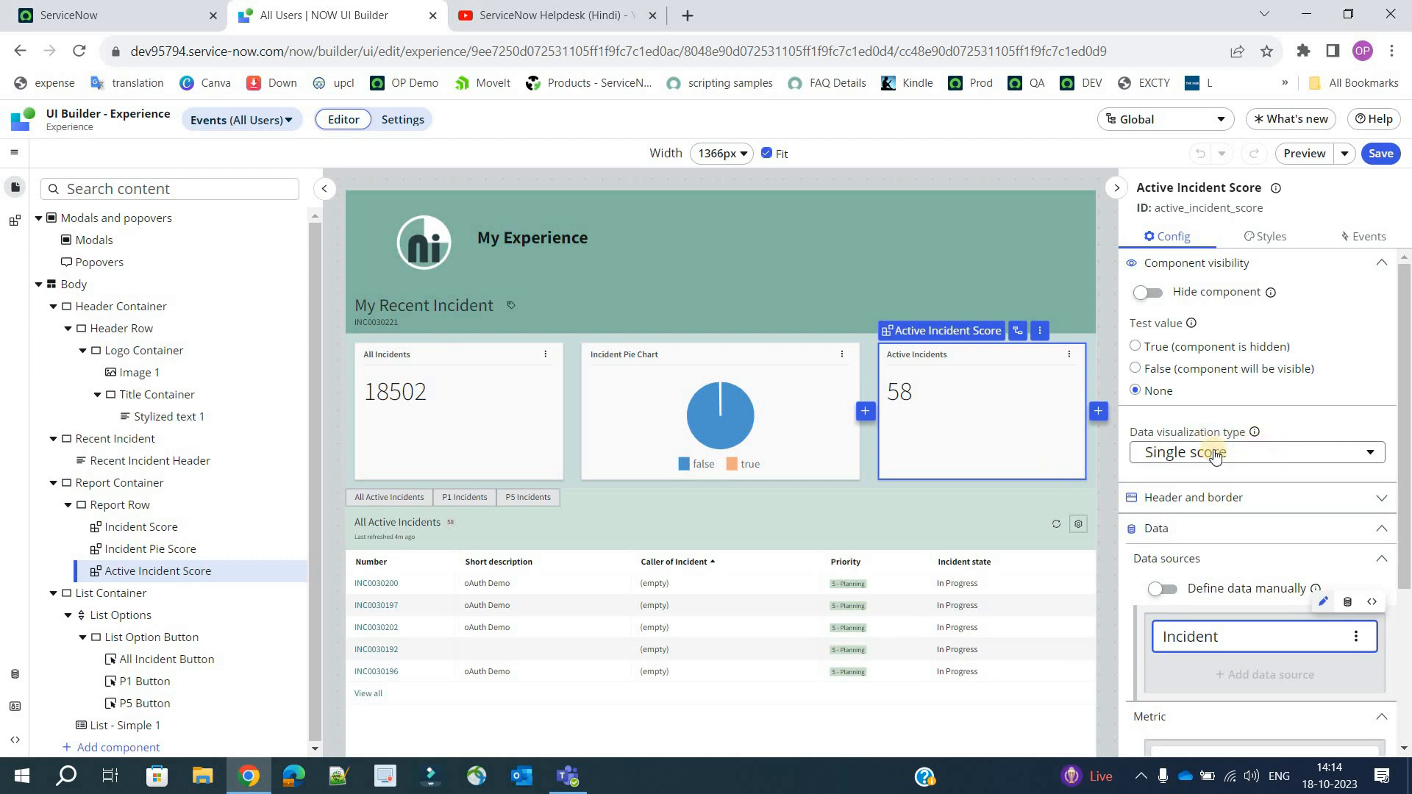
click(1218, 637)
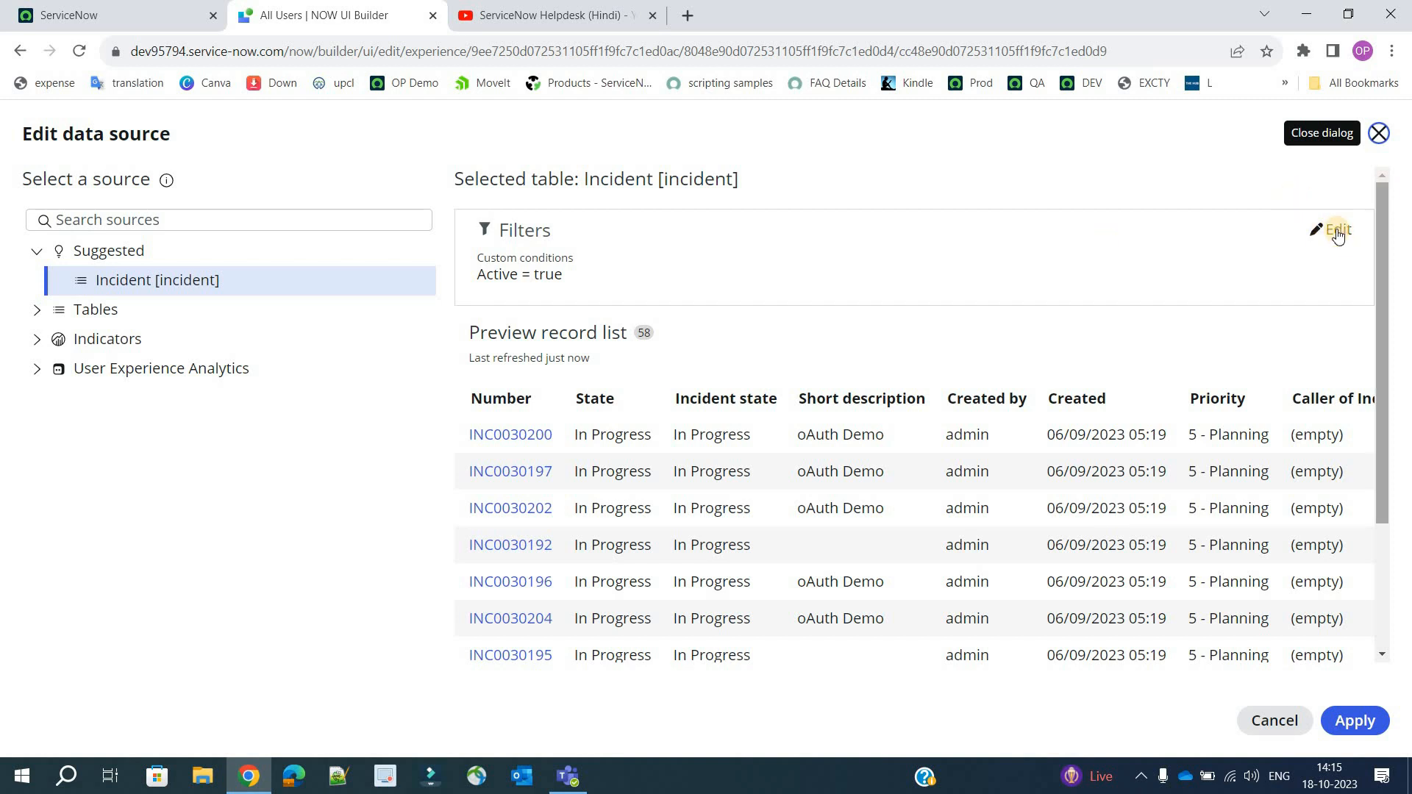
drag(491, 277, 567, 276)
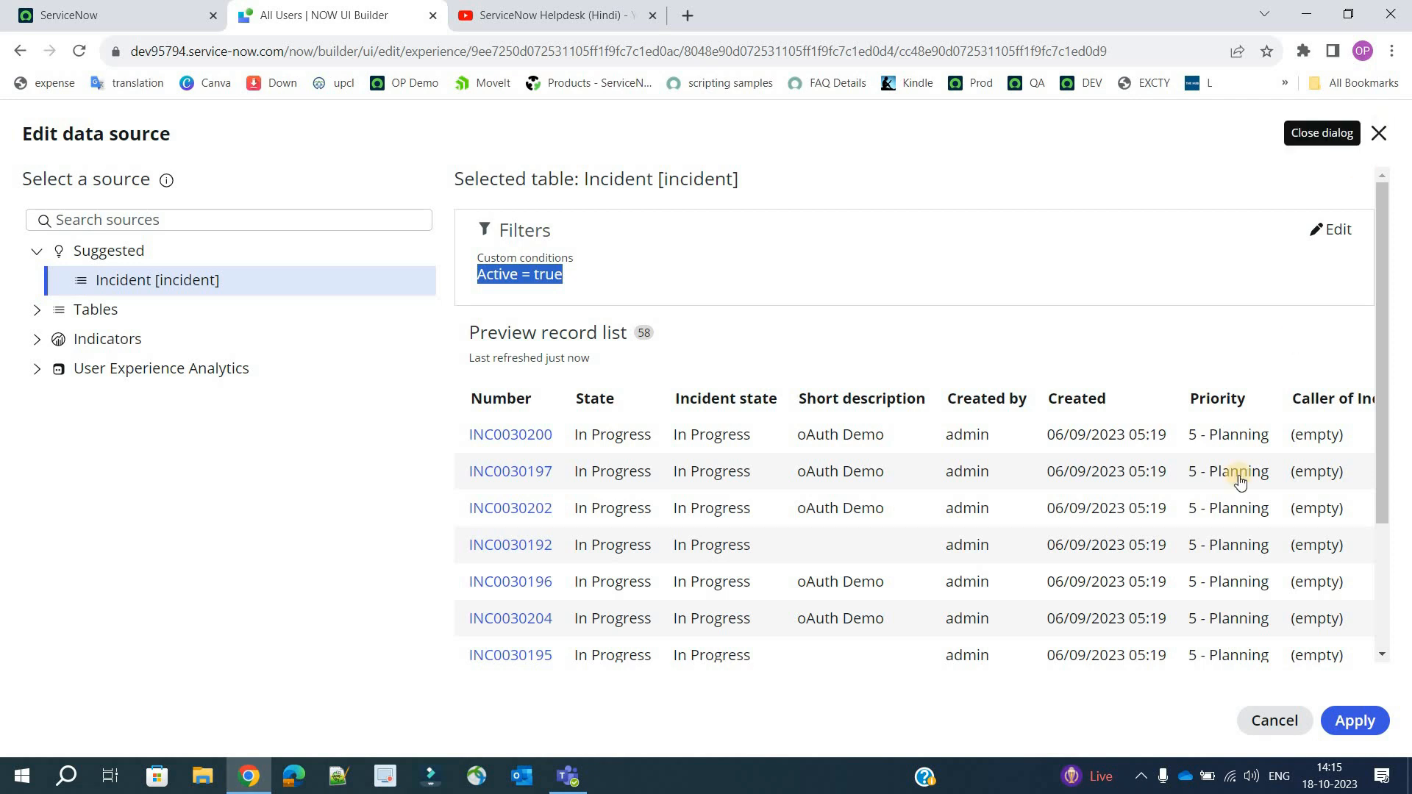
click(1380, 132)
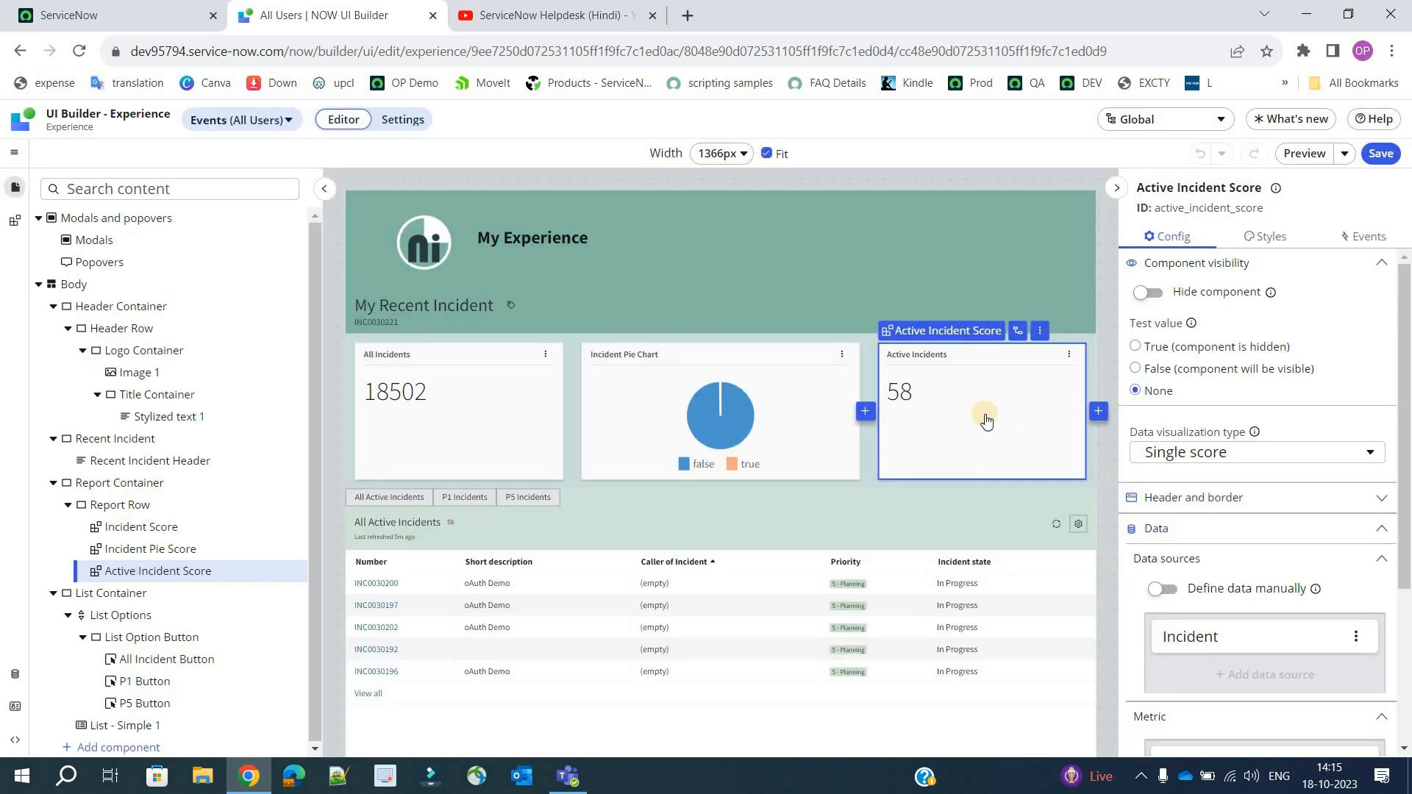
- Open the Active Incident Score's metric and review the available aggregation options
scroll(1155, 478, down, 3)
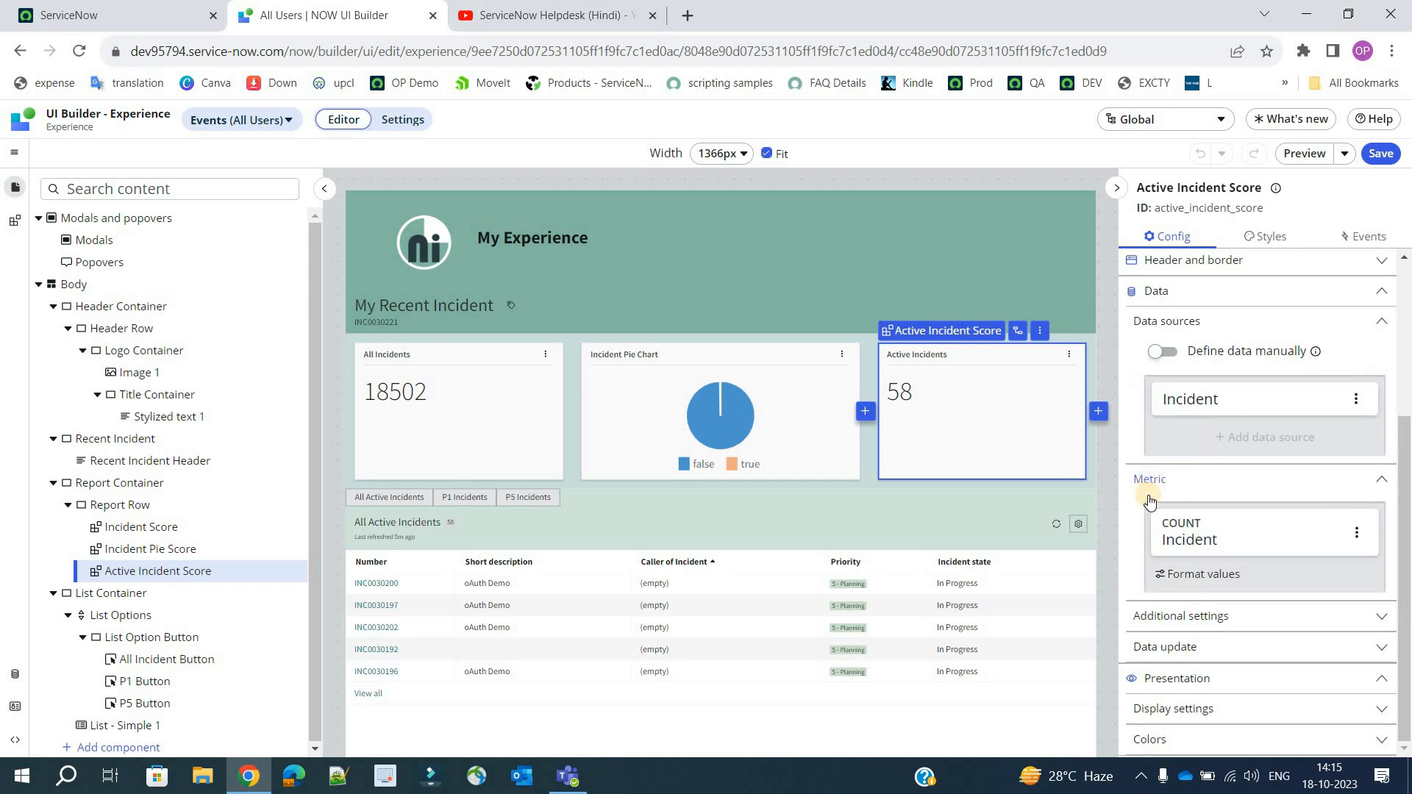
mouse_move(1214, 544)
click(1286, 531)
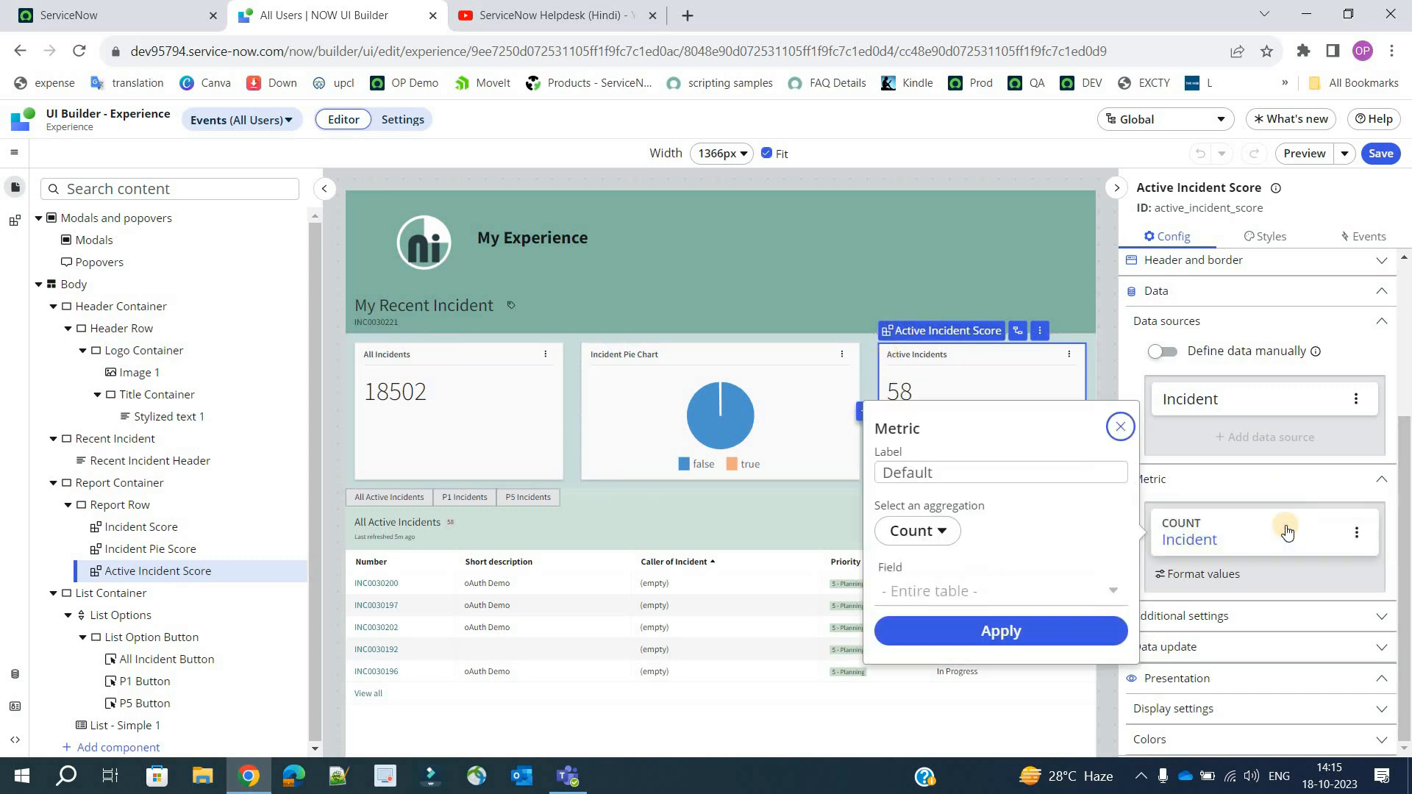
click(940, 532)
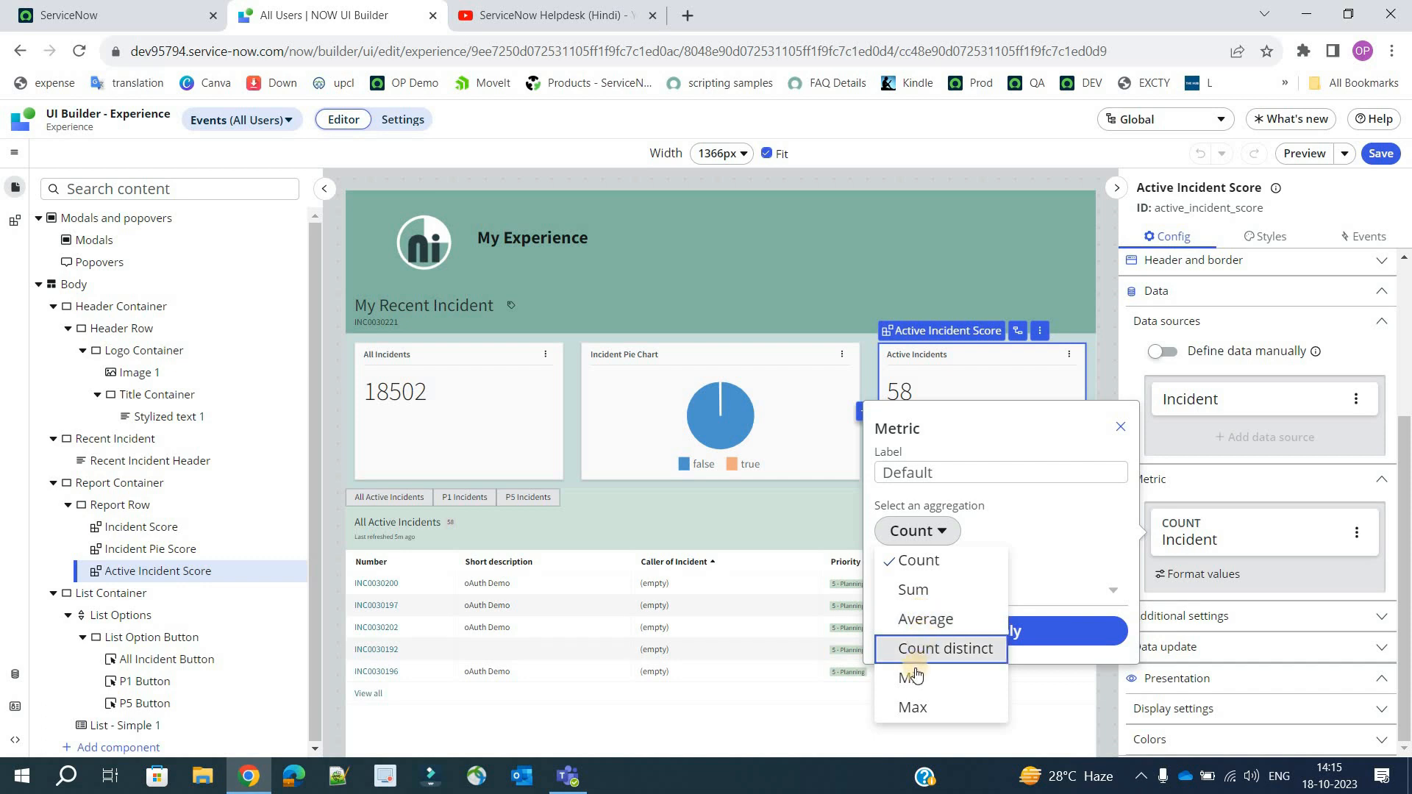
click(1079, 537)
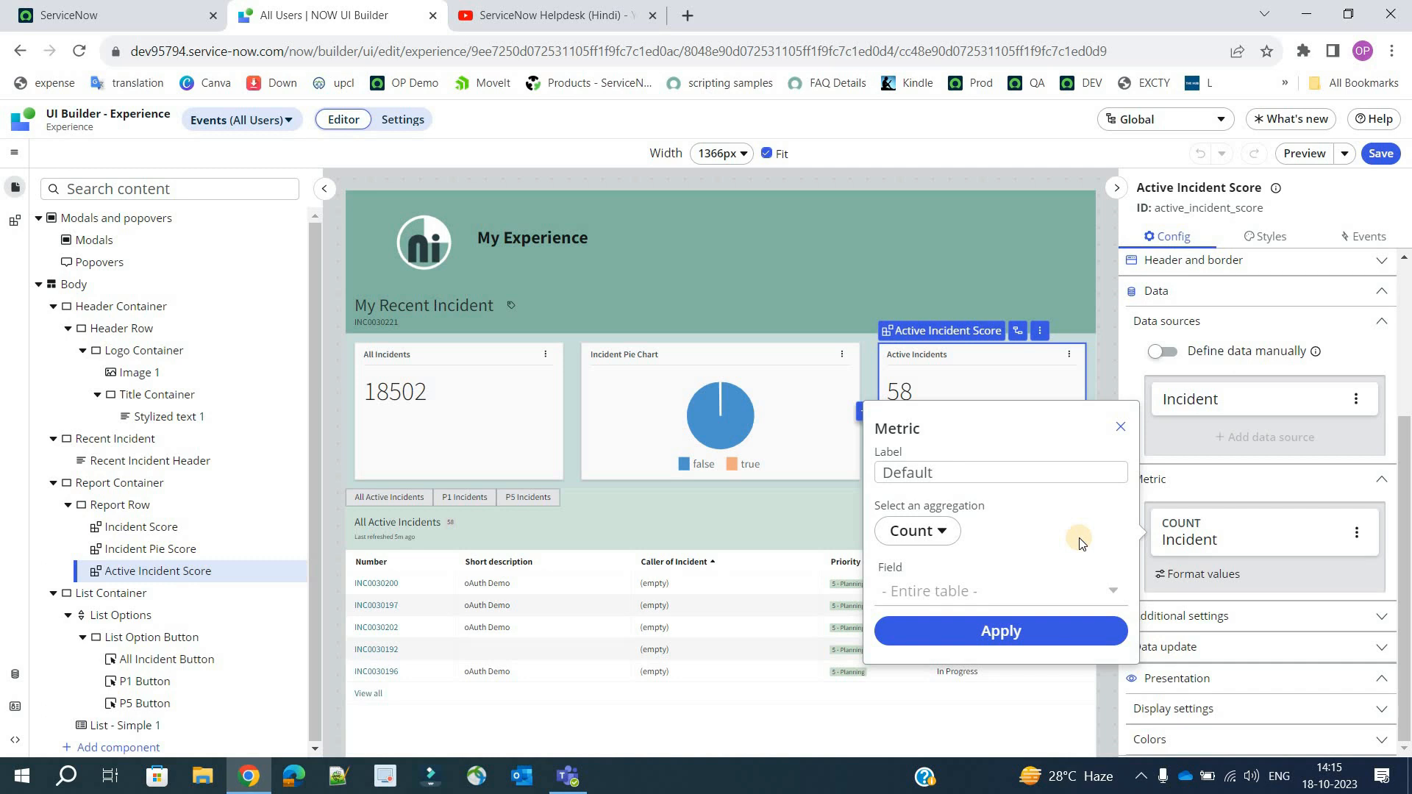
- Close the metric settings and add a Data visualization component between the Incident Pie Chart and the Active Incident Score
click(1121, 427)
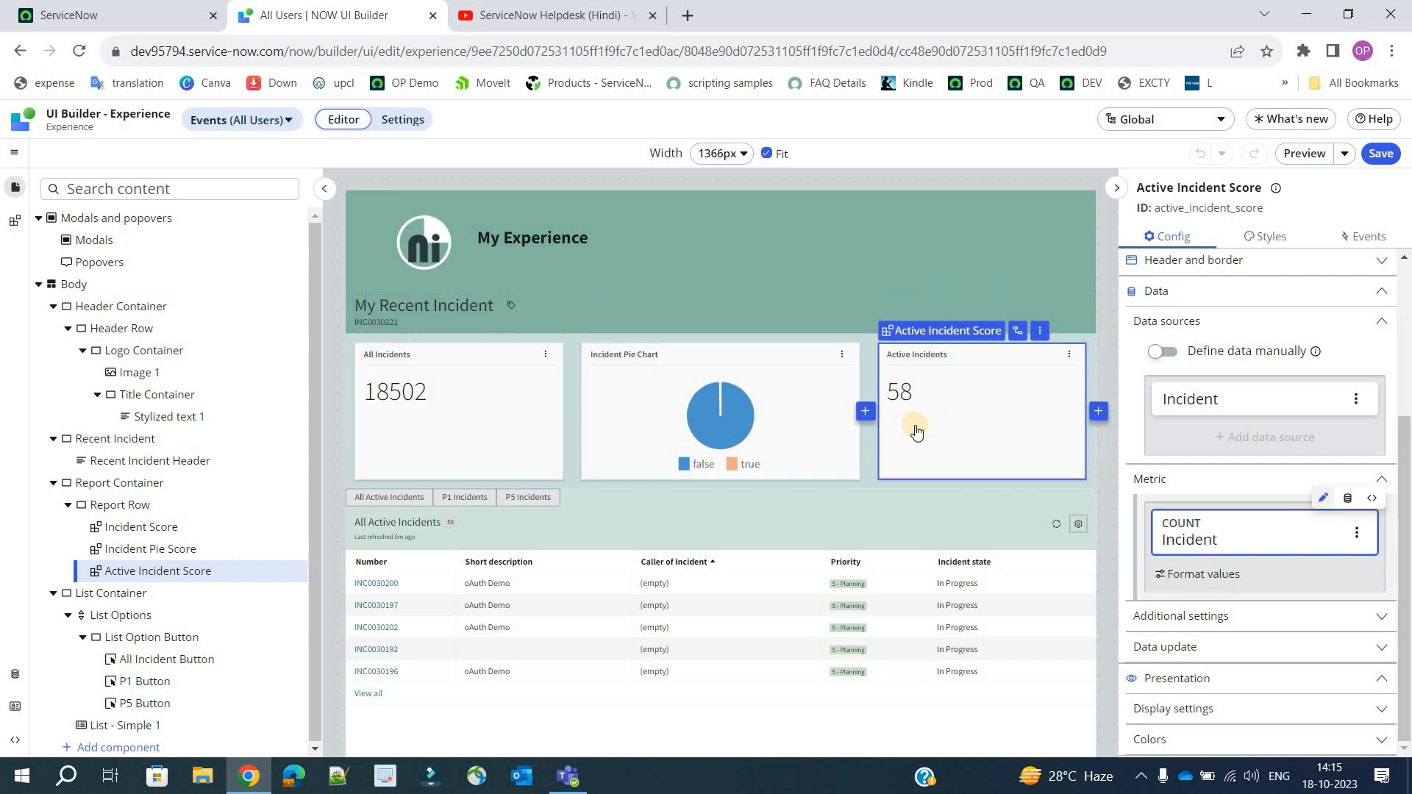
click(864, 413)
scroll(1104, 368, down, 5)
scroll(1074, 375, up, 1)
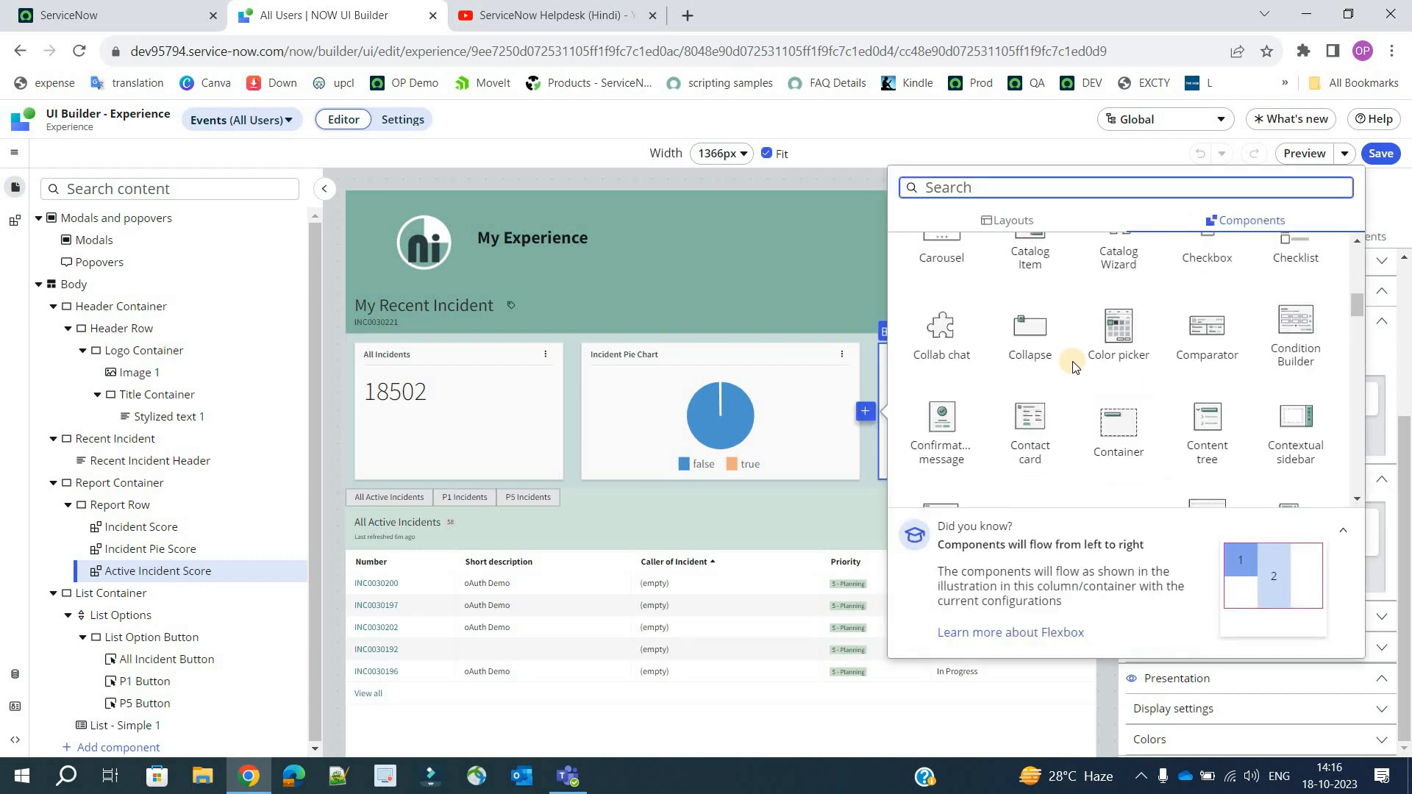
scroll(1074, 375, down, 2)
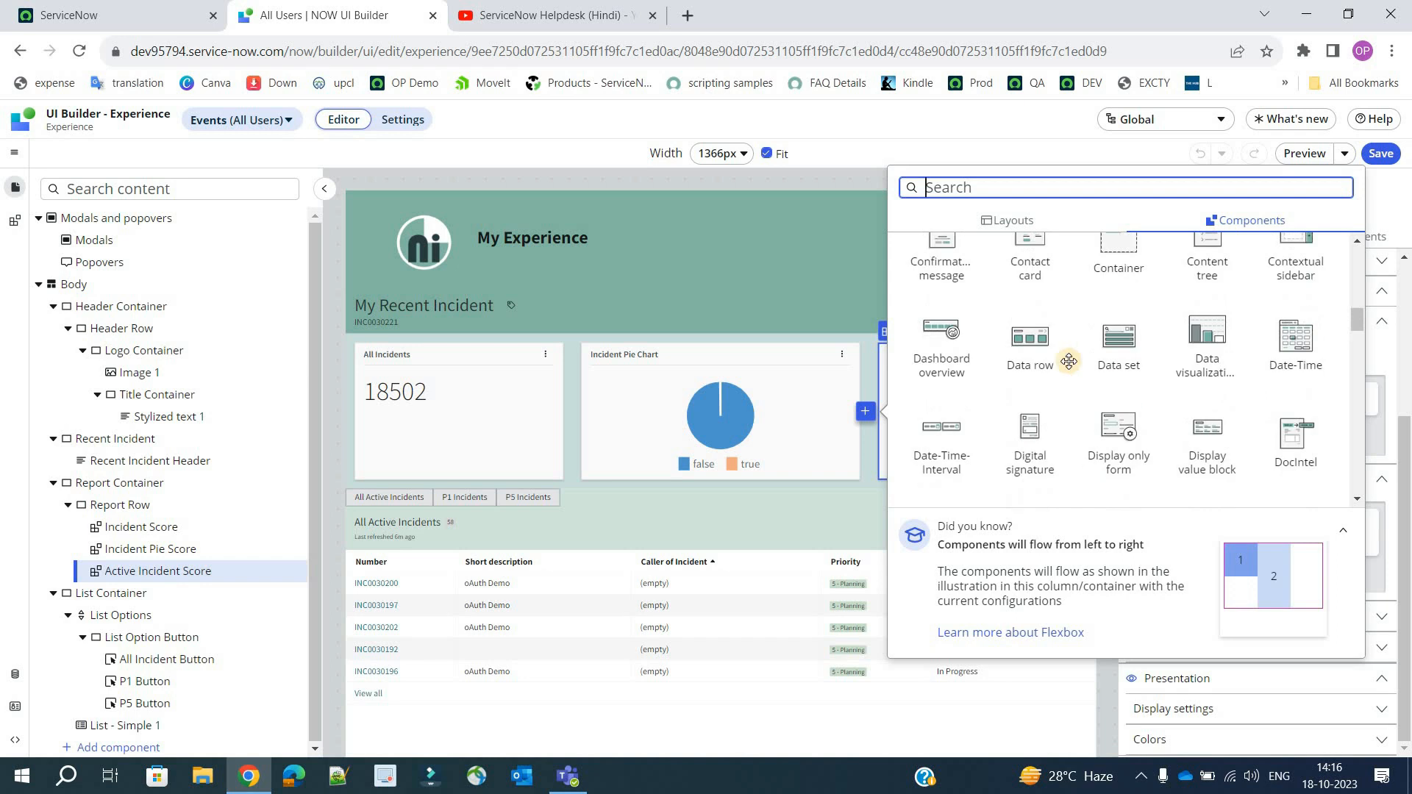
click(1193, 350)
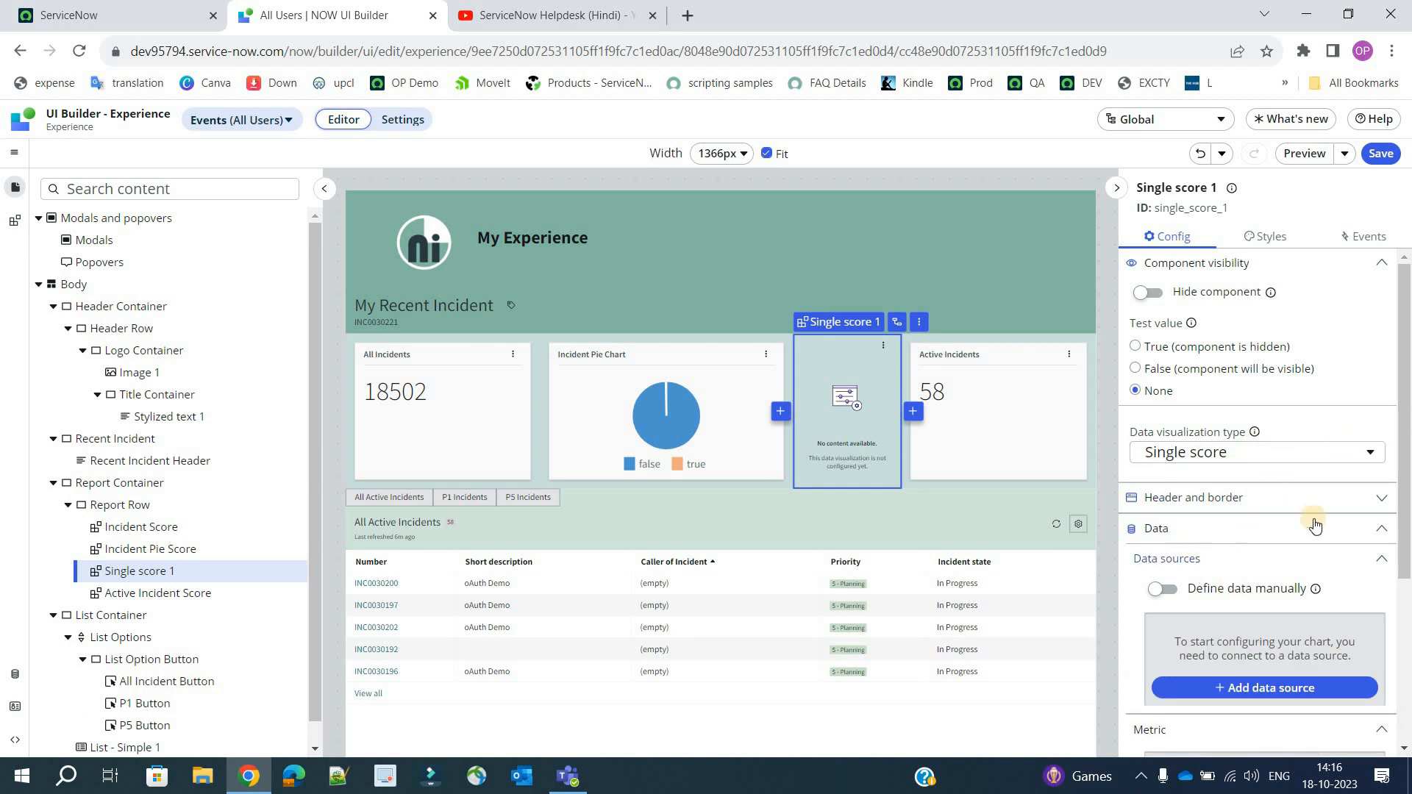
- Start adding a data source to the new single score and select the suggested Incident [incident] table
scroll(1315, 533, down, 3)
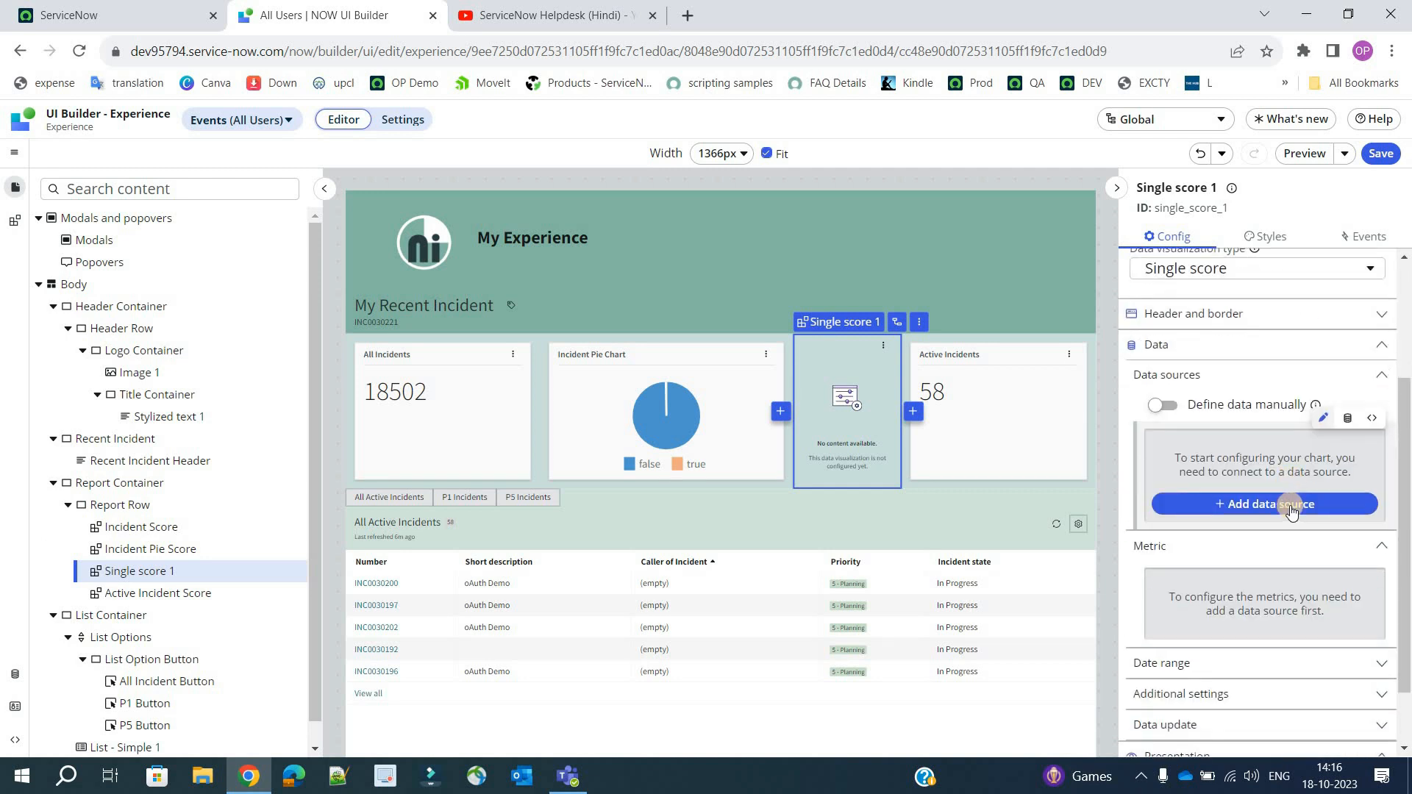
click(1294, 505)
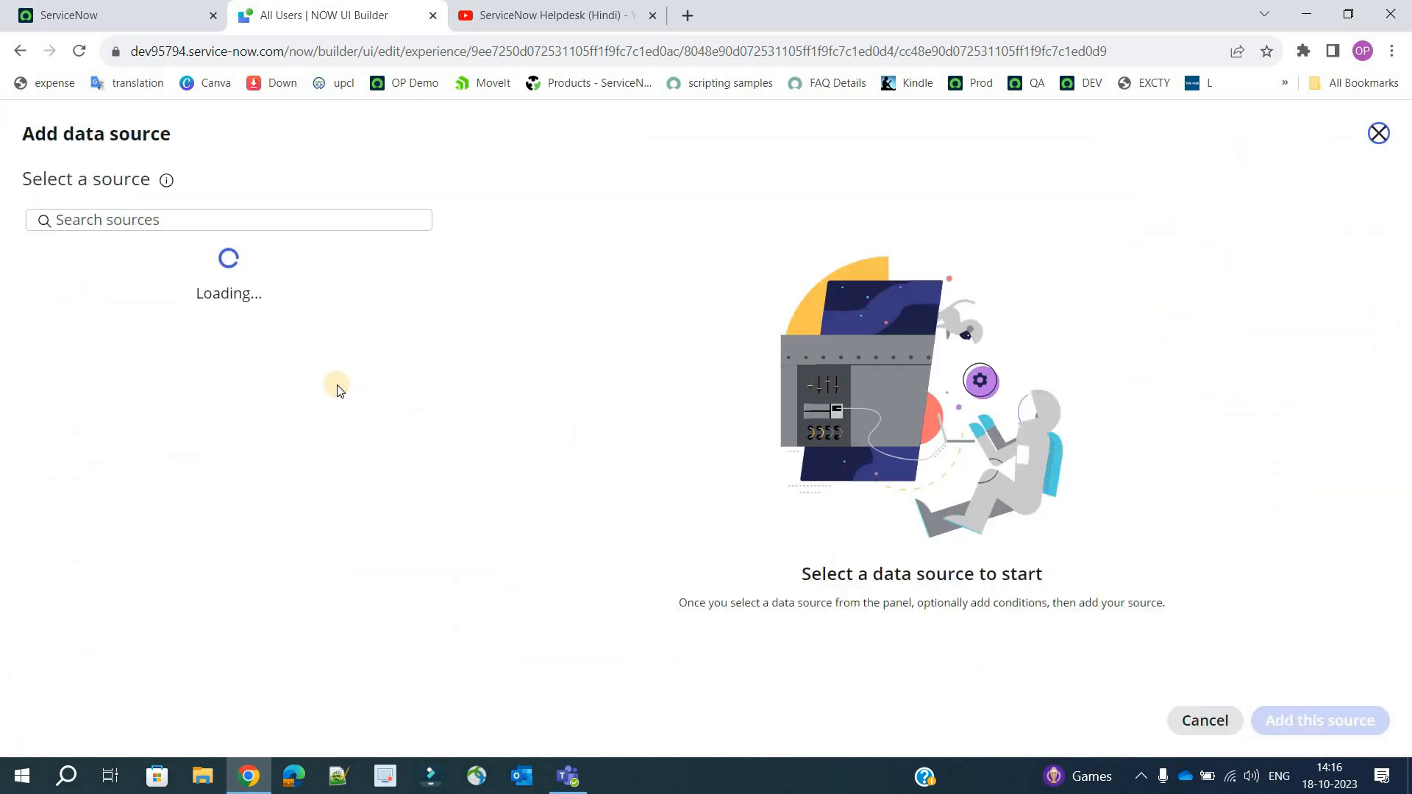
click(37, 310)
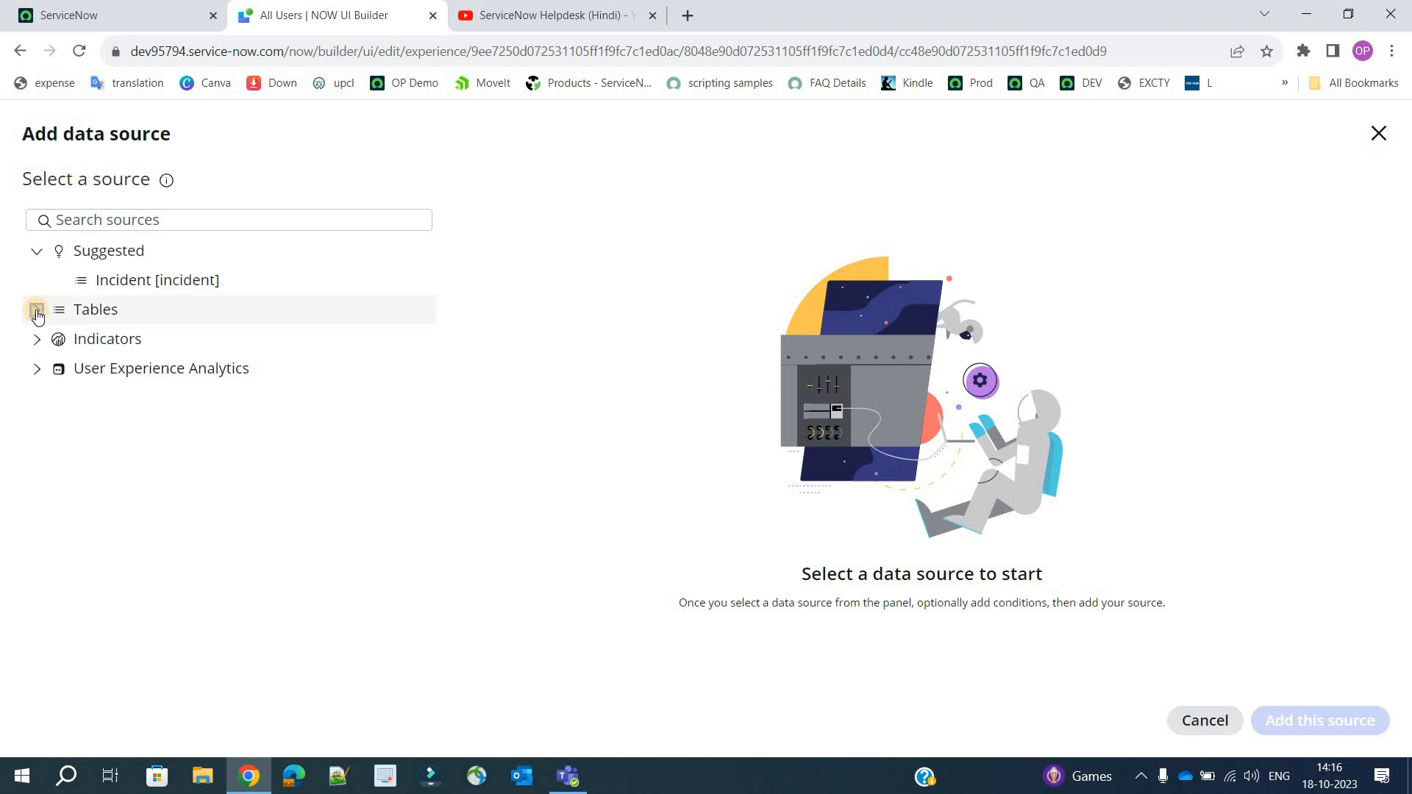
click(37, 312)
click(139, 278)
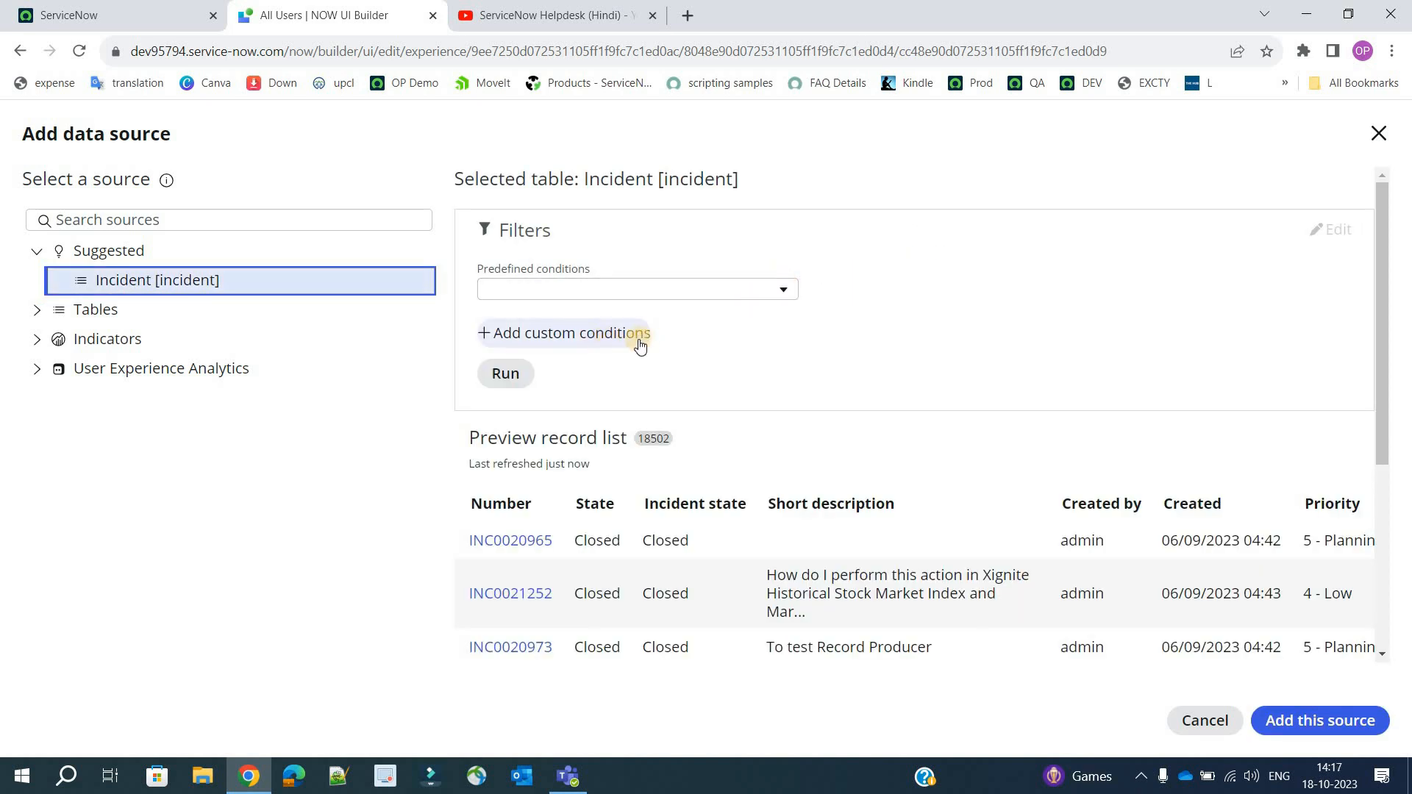
- Filter the Incident source with the predefined condition PA.Source.Incidents.Resolved and add it to the new single score
click(781, 291)
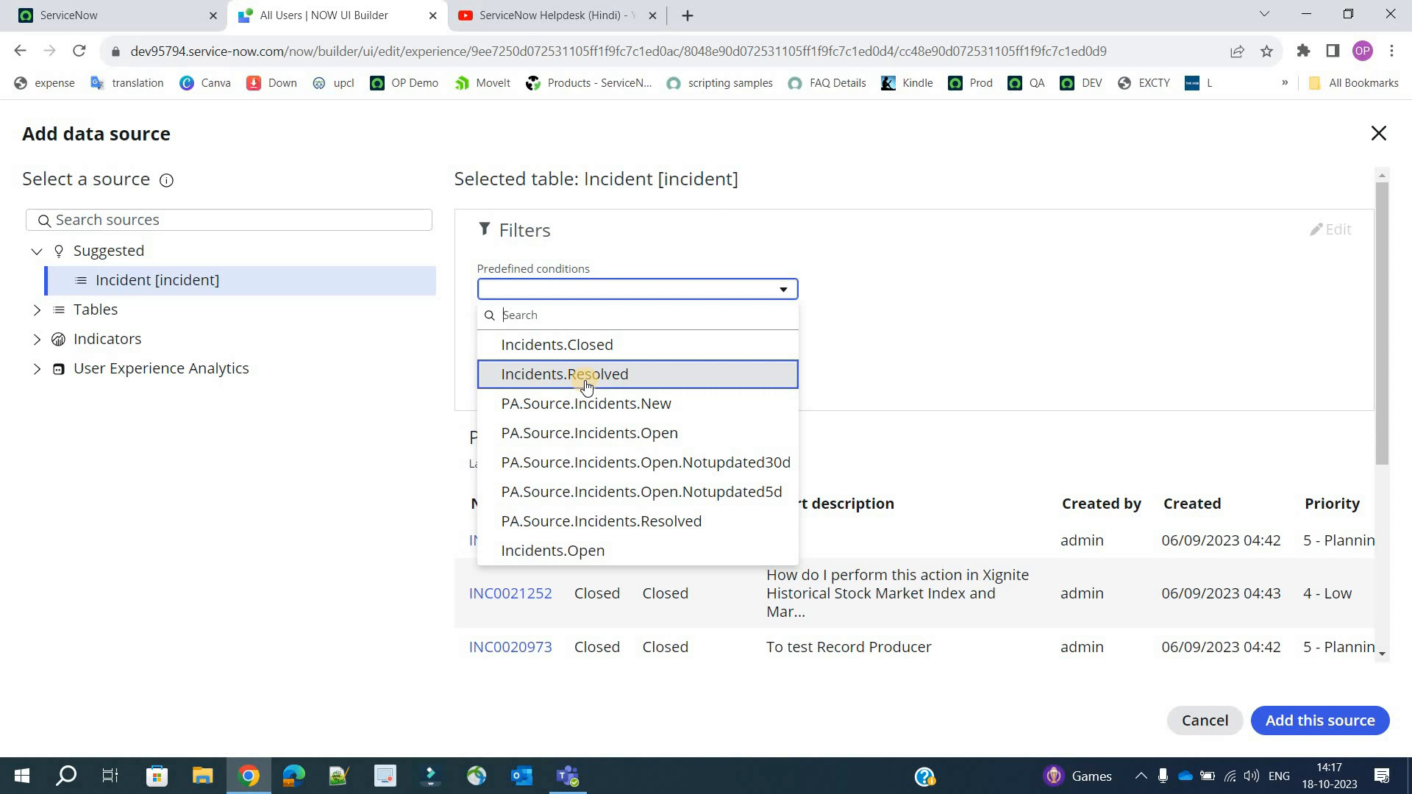
click(943, 359)
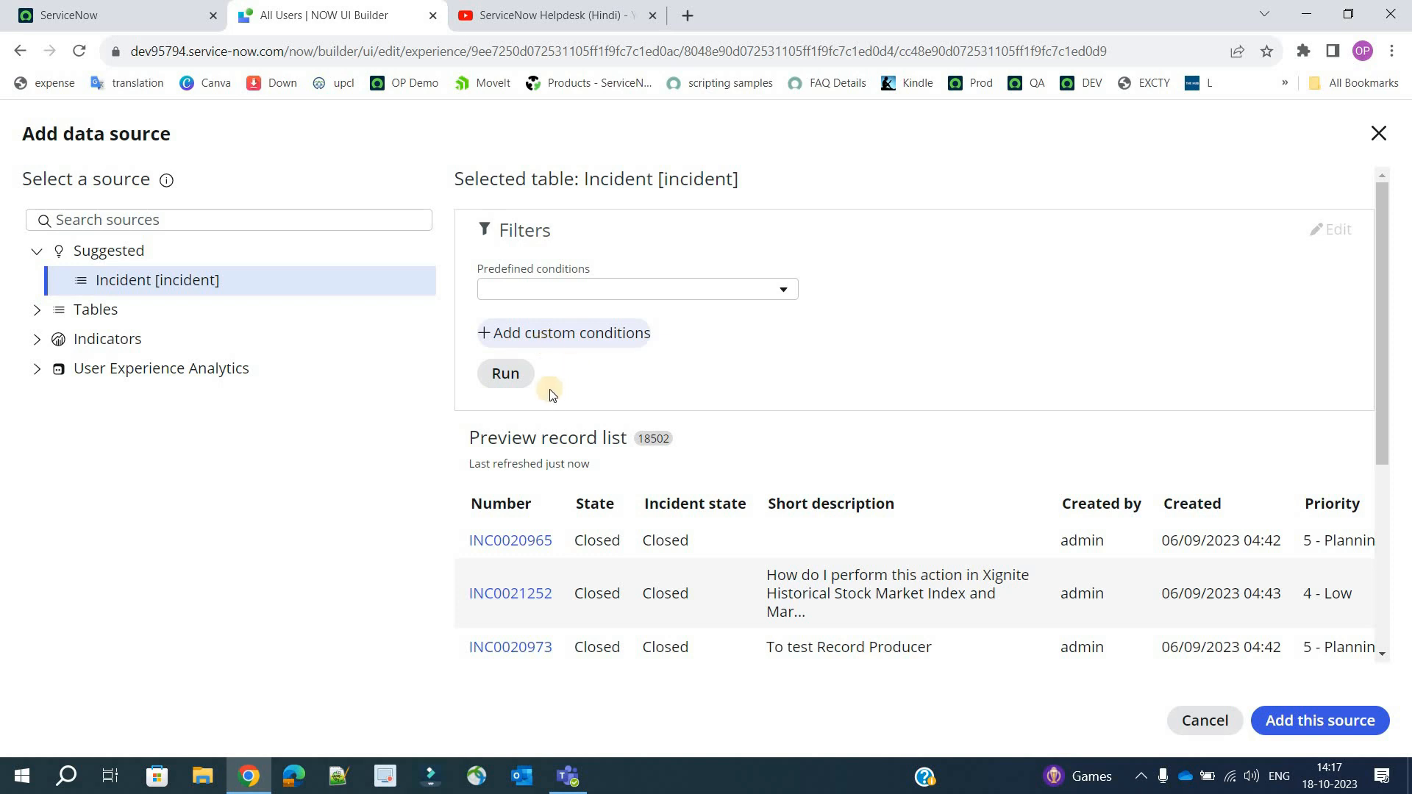
click(625, 300)
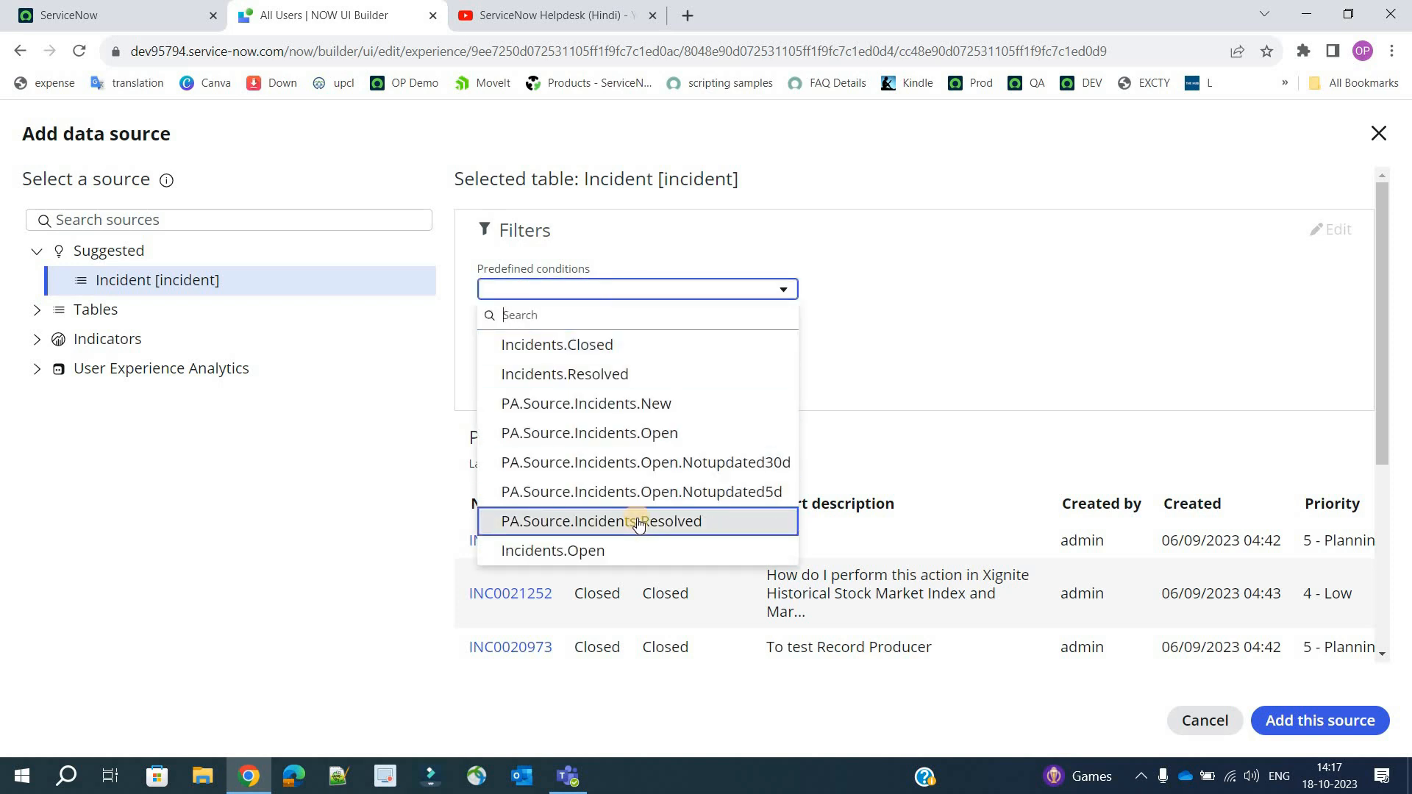
click(638, 522)
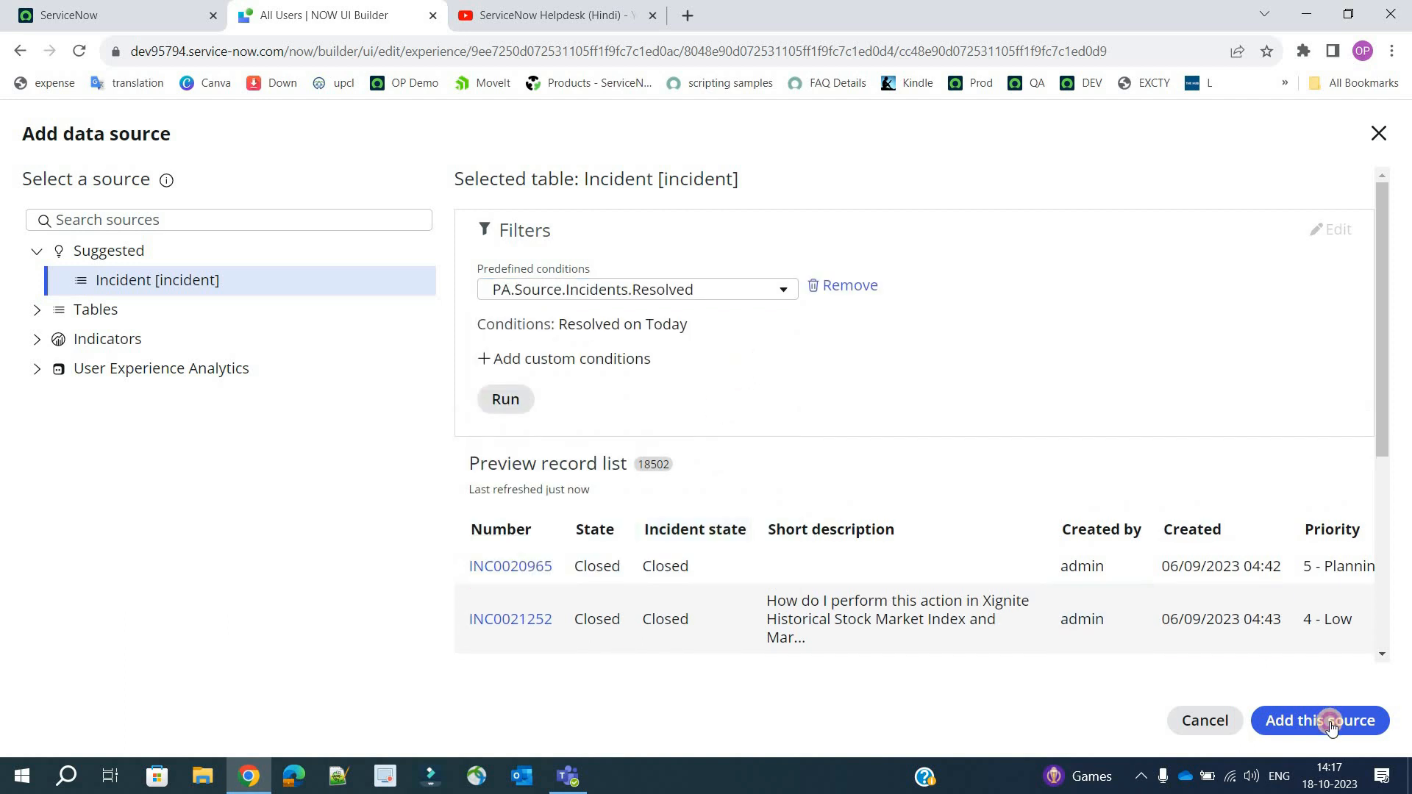
click(1306, 722)
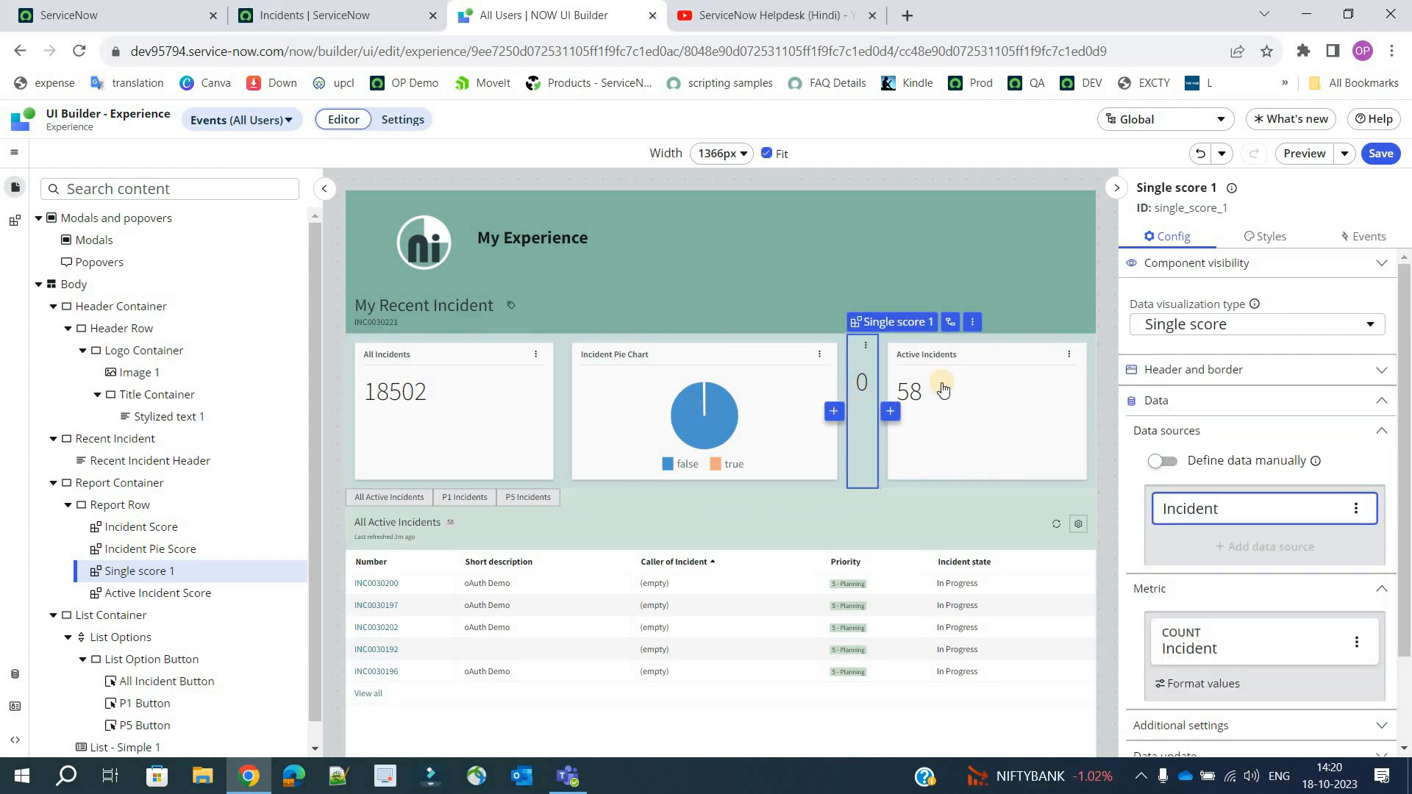
- Review the visualization types available for the new single score and look at the page's data resources
click(1310, 324)
scroll(1272, 456, down, 1)
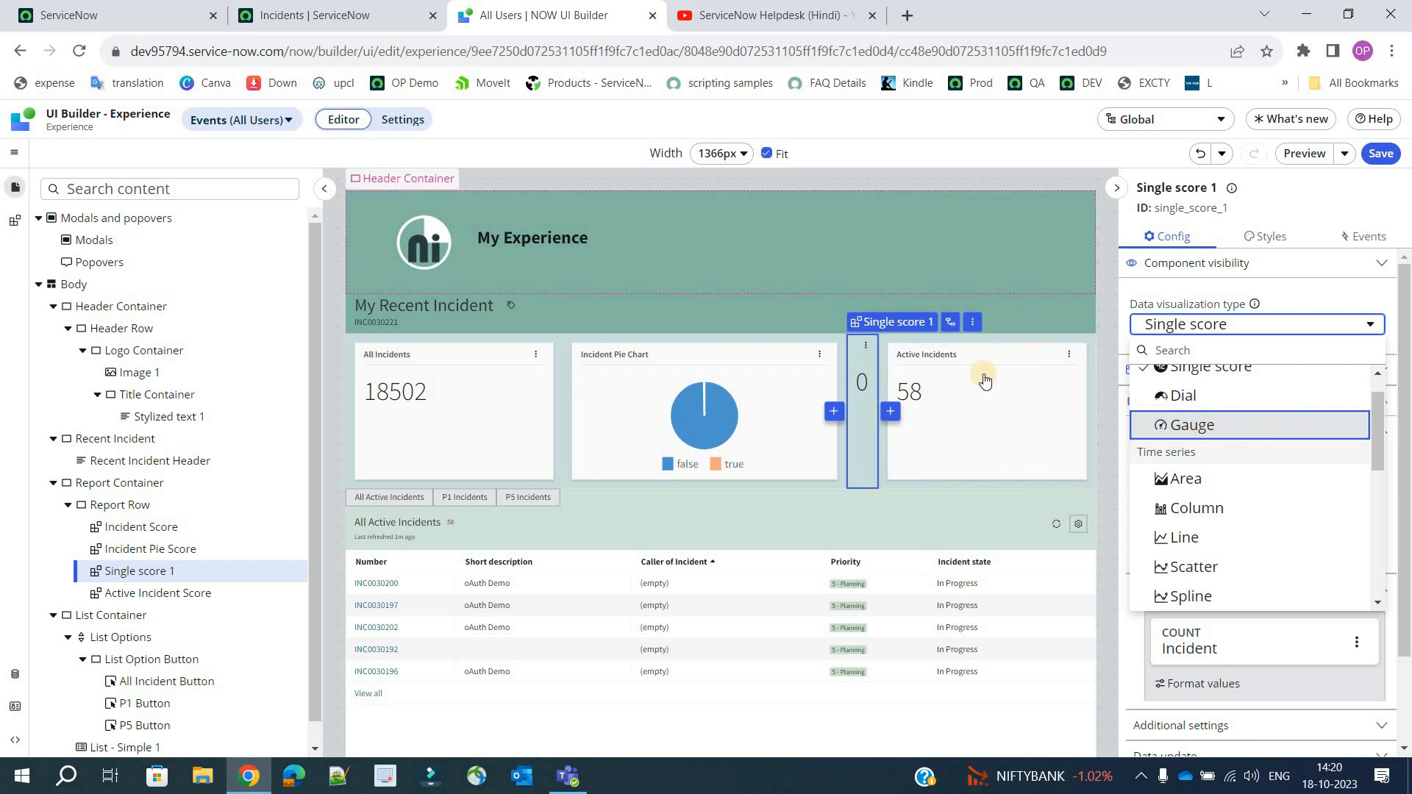
click(15, 676)
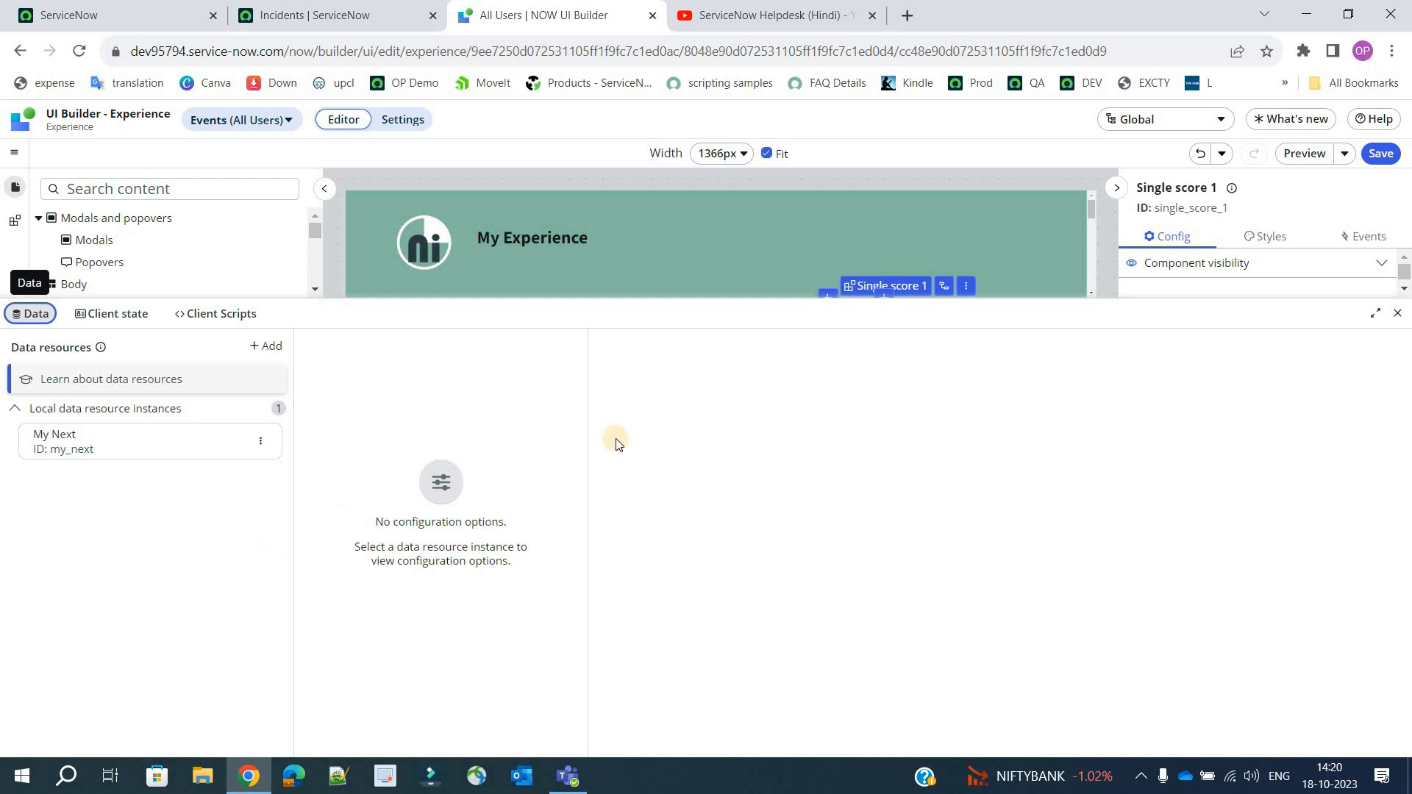
click(1397, 315)
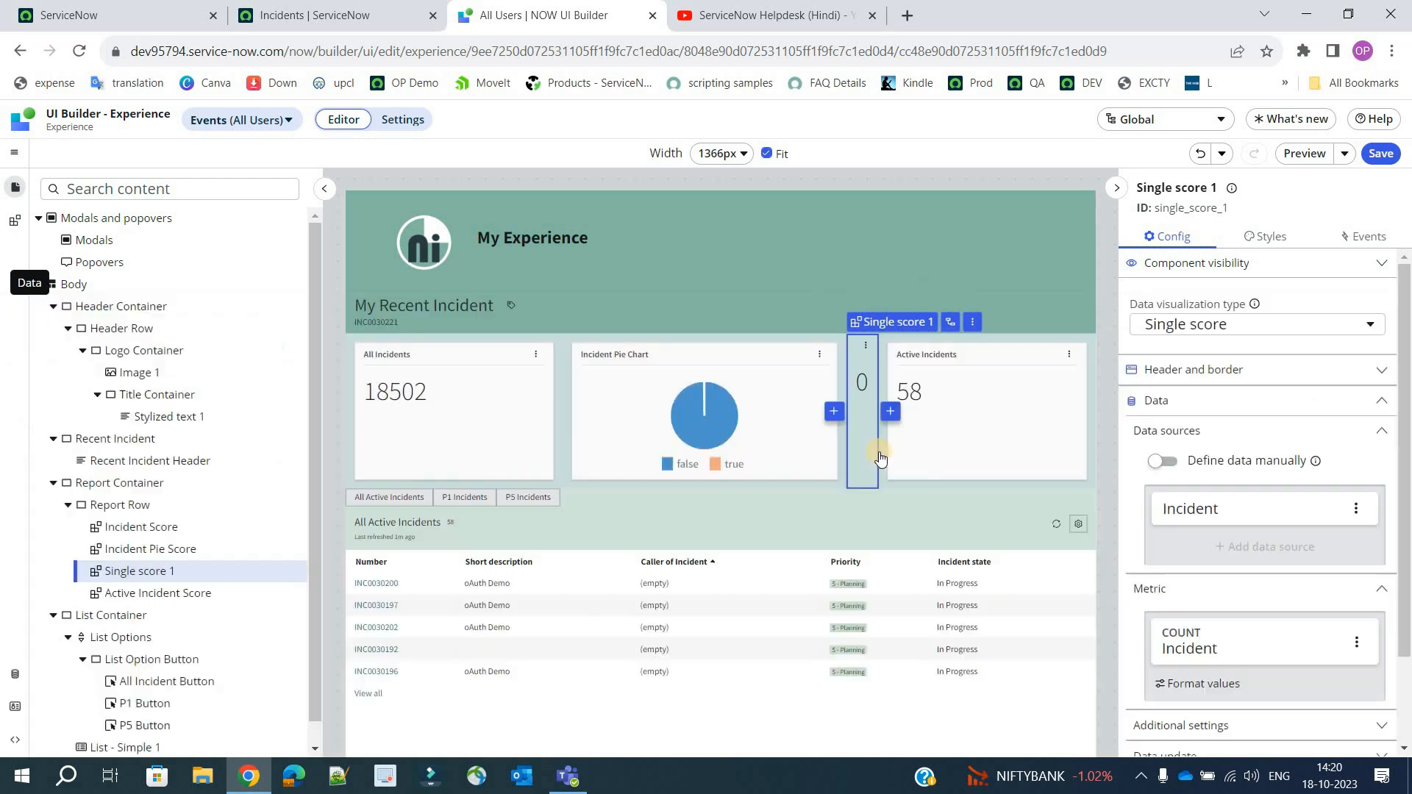